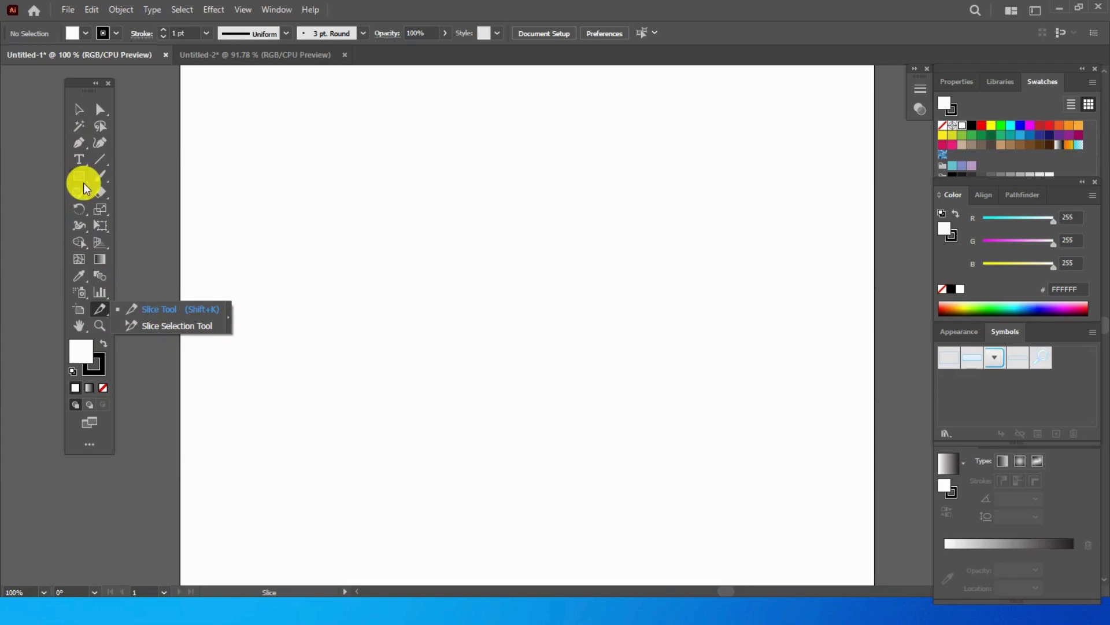
- Draw a large rectangle in the middle of the artboard and fill it with black
click(79, 176)
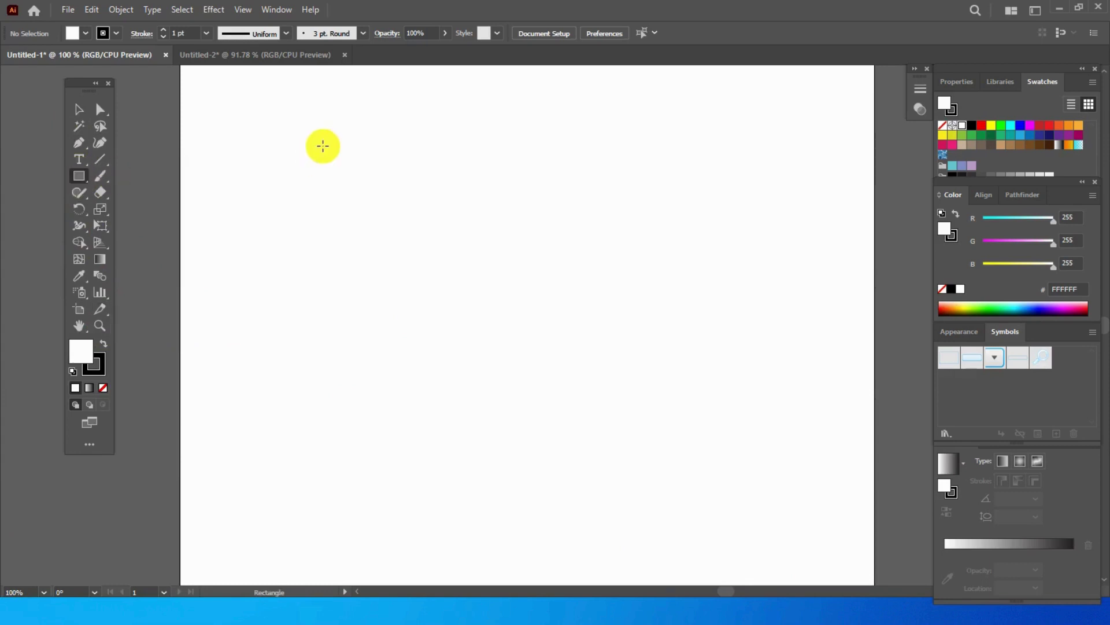
drag(259, 180, 726, 493)
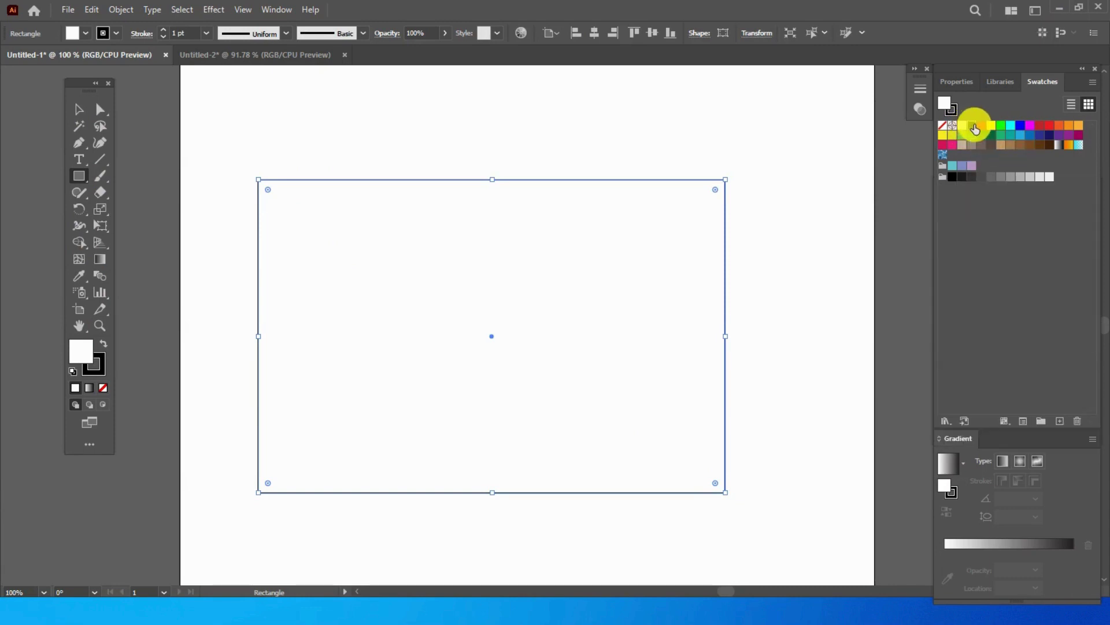
click(973, 126)
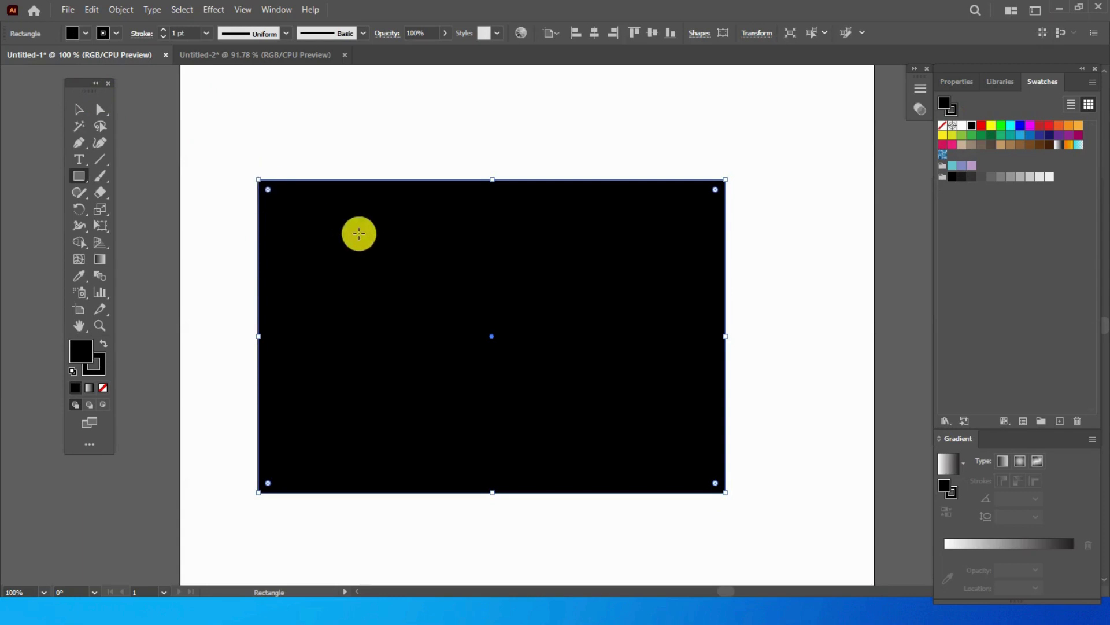
- Cut five slices over the black rectangle: upper-left block, lower-left block, narrow full-height centre strip, and lower-right and upper-right blocks
click(102, 312)
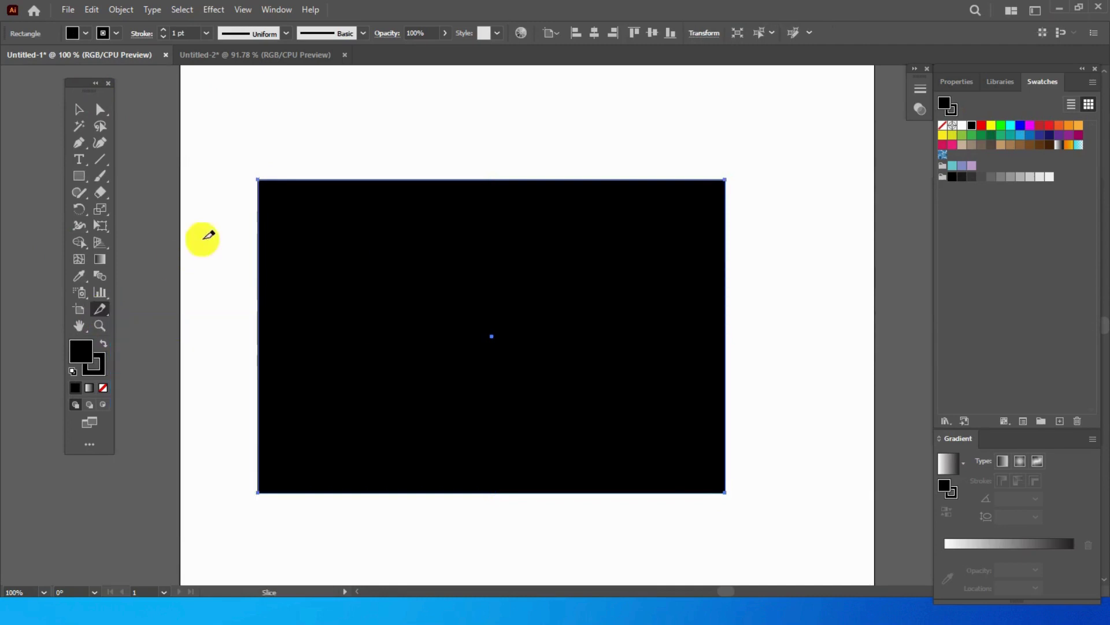
drag(259, 180, 493, 335)
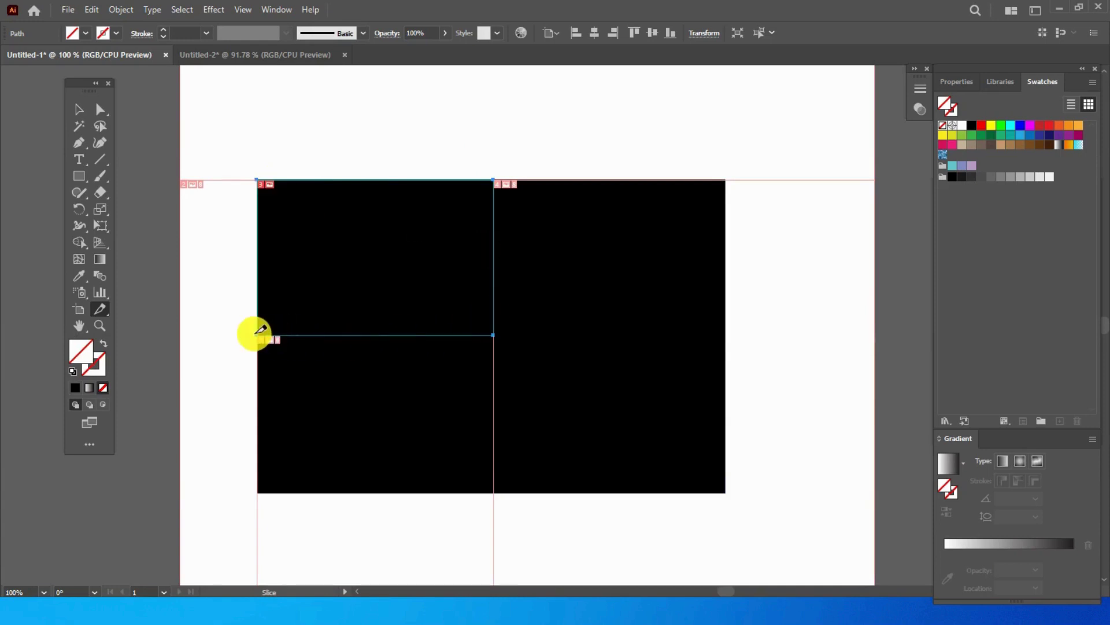
drag(258, 335, 395, 493)
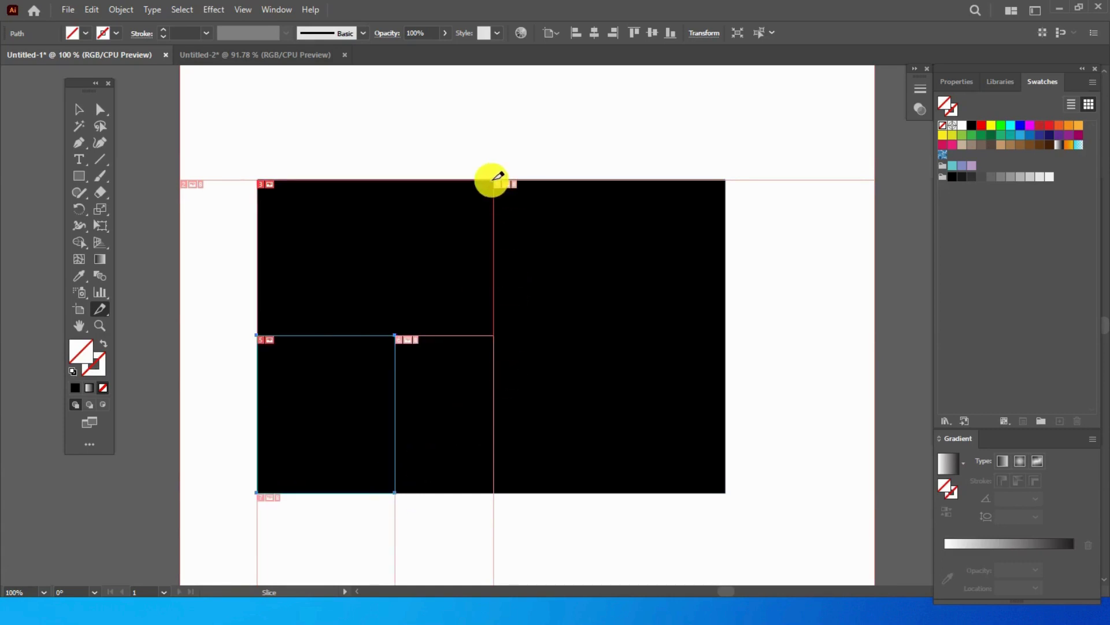
drag(495, 180, 555, 493)
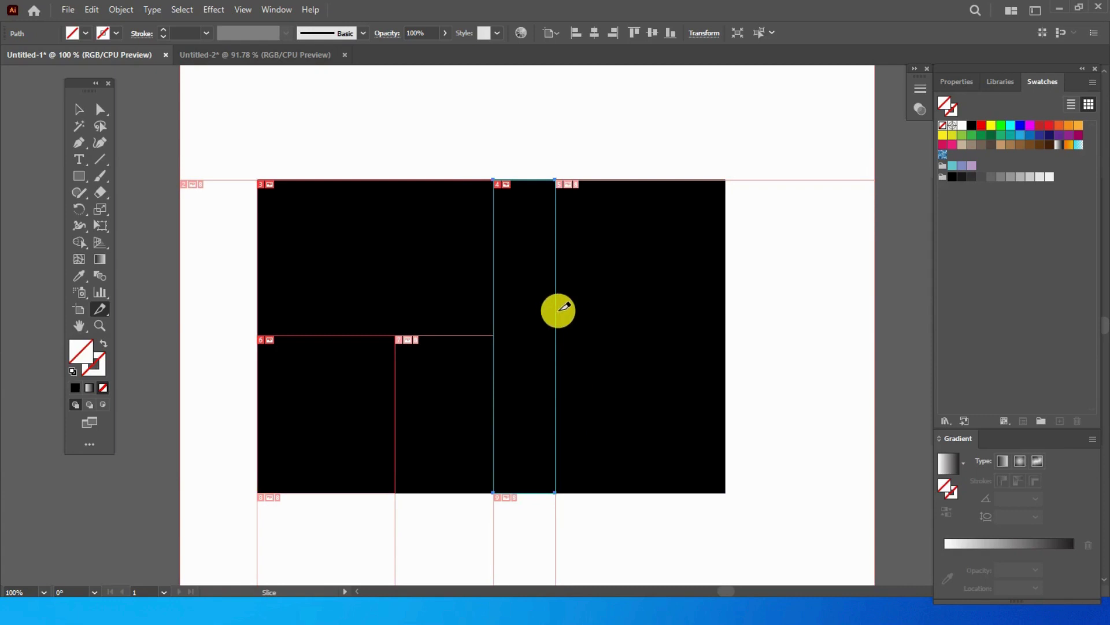
drag(557, 310, 725, 492)
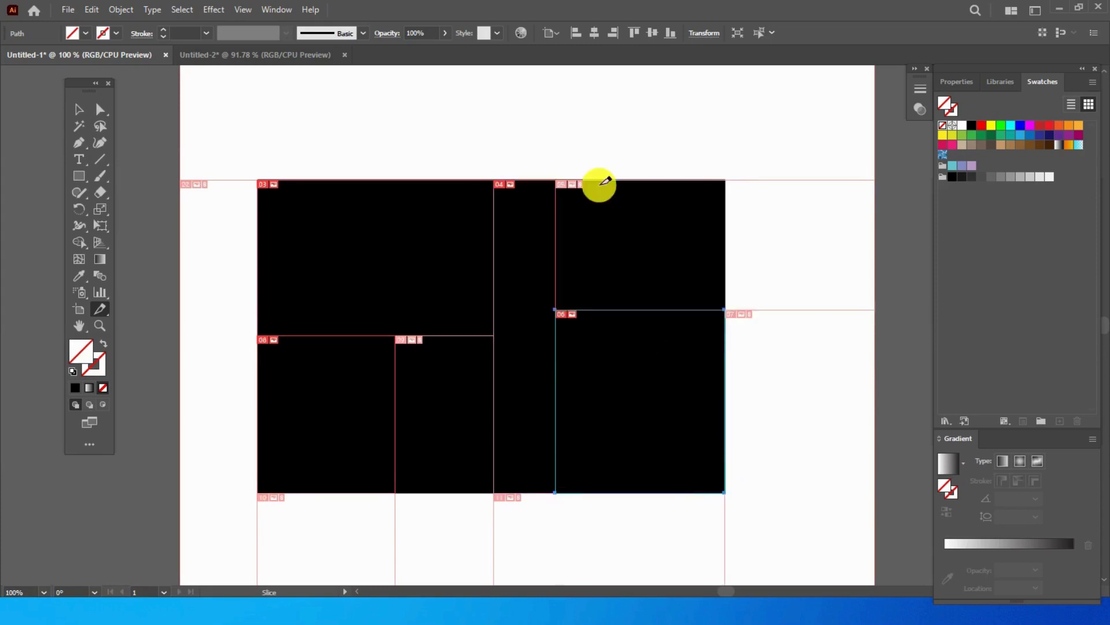
drag(556, 180, 725, 309)
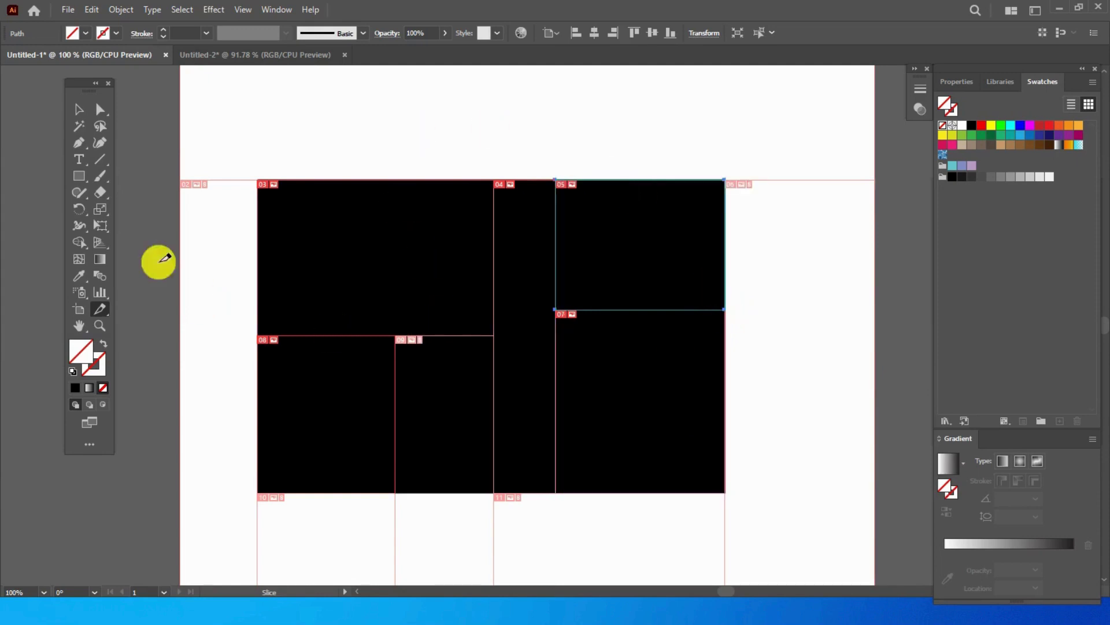
- Fill the upper-right slice with RGB Blue and the lower-right slice with a medium blue
click(80, 108)
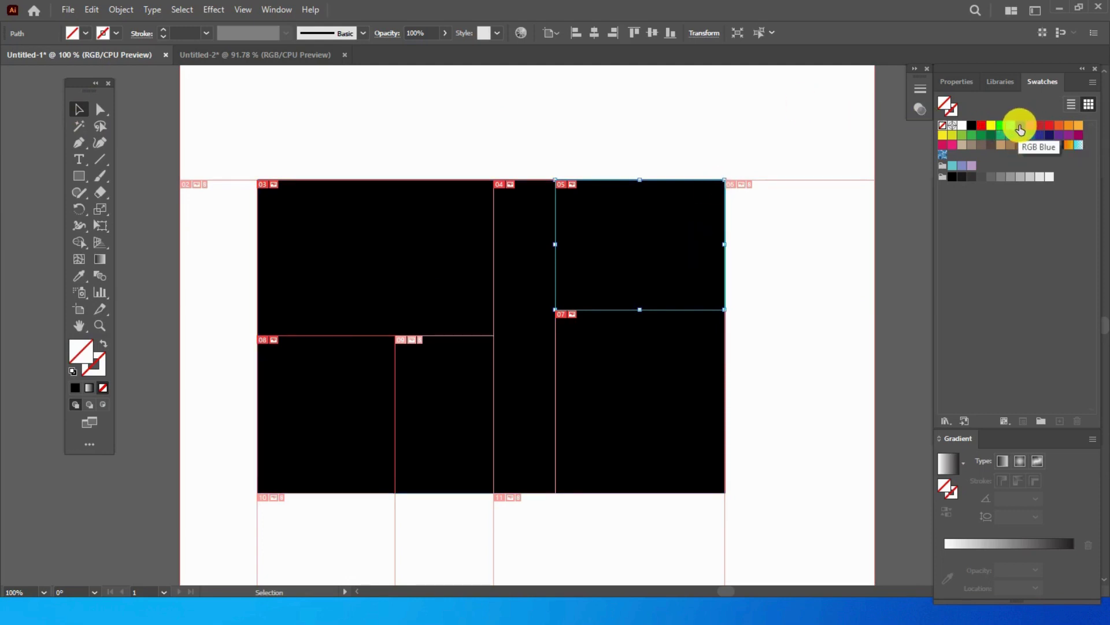
click(1021, 129)
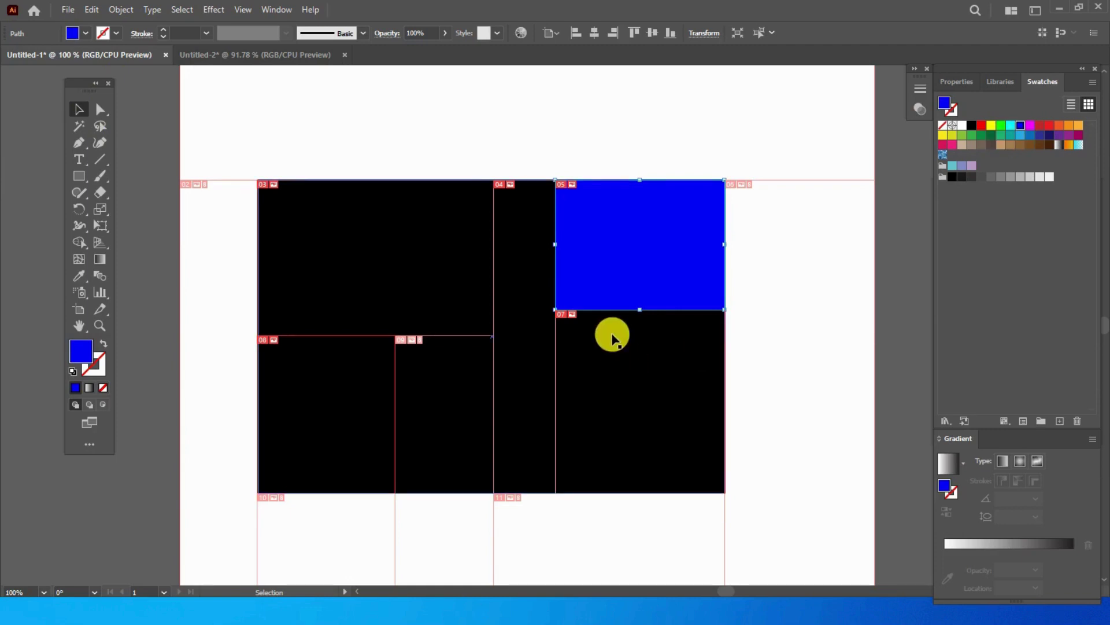
click(558, 354)
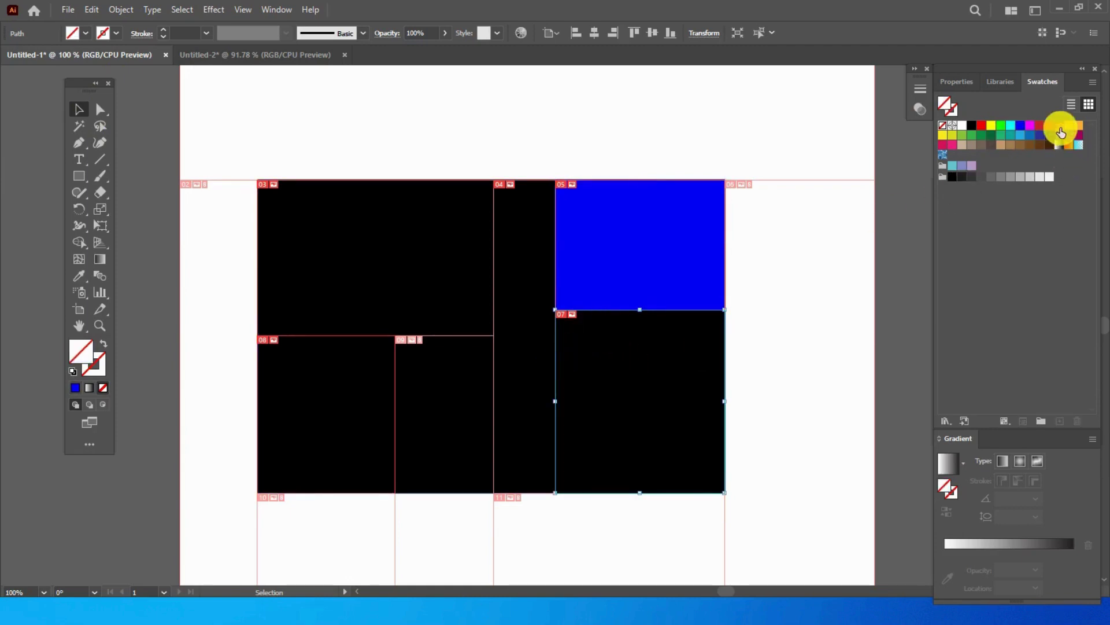
click(1029, 138)
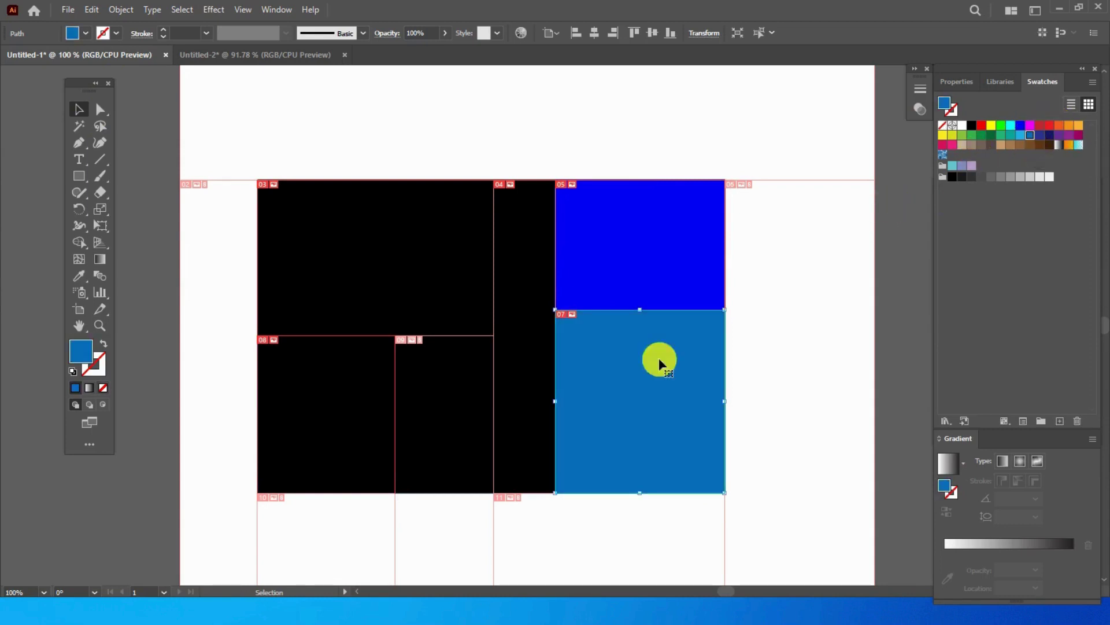
- Fill the narrow centre slice with yellow-green and the upper-left slice with orange
click(496, 389)
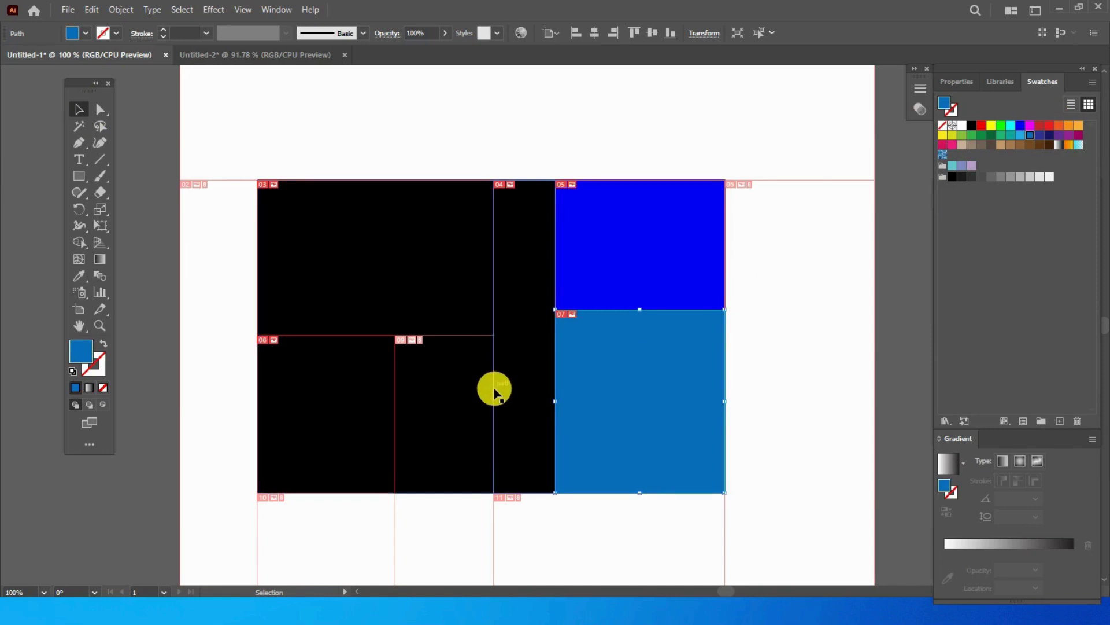
click(953, 135)
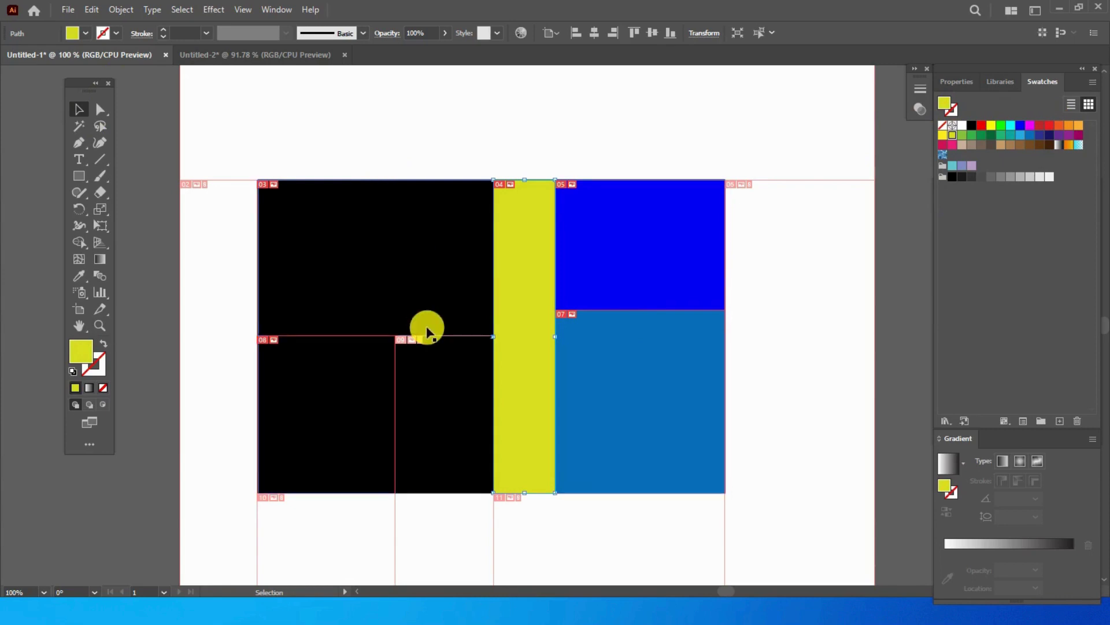
click(443, 334)
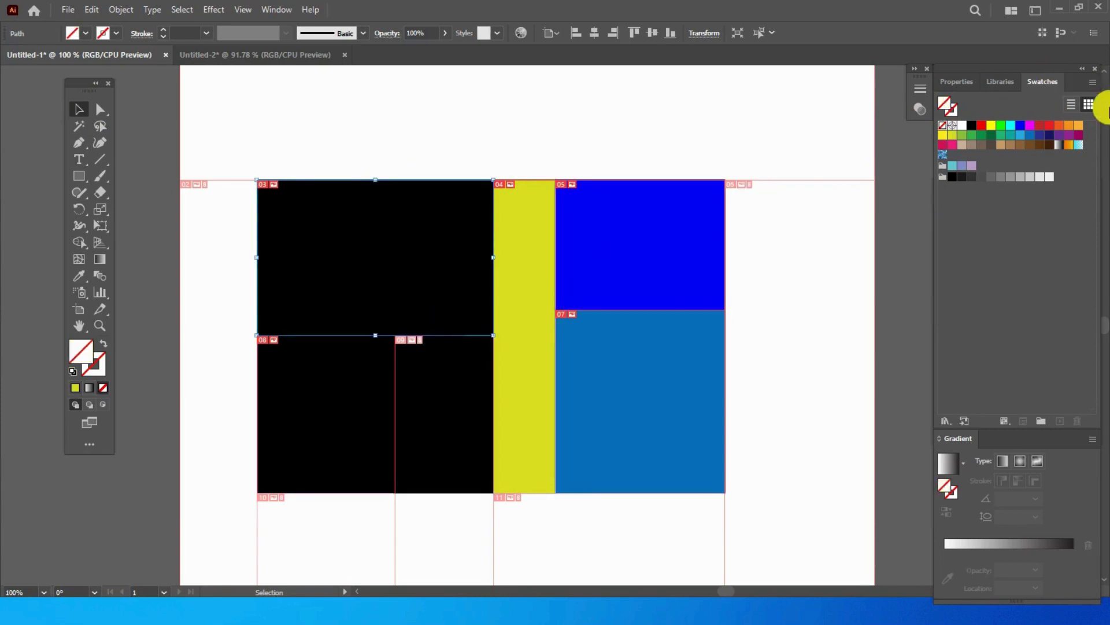
click(1069, 125)
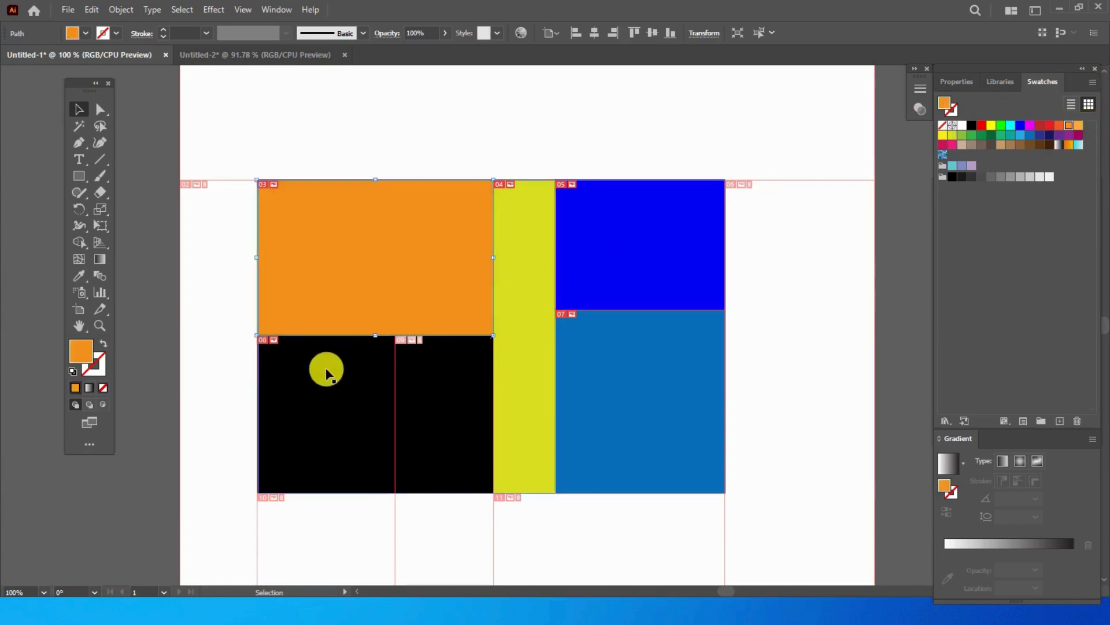
- Fill the lower-left slice with dark magenta and recolour the underlying black rectangle dark indigo blue
click(258, 376)
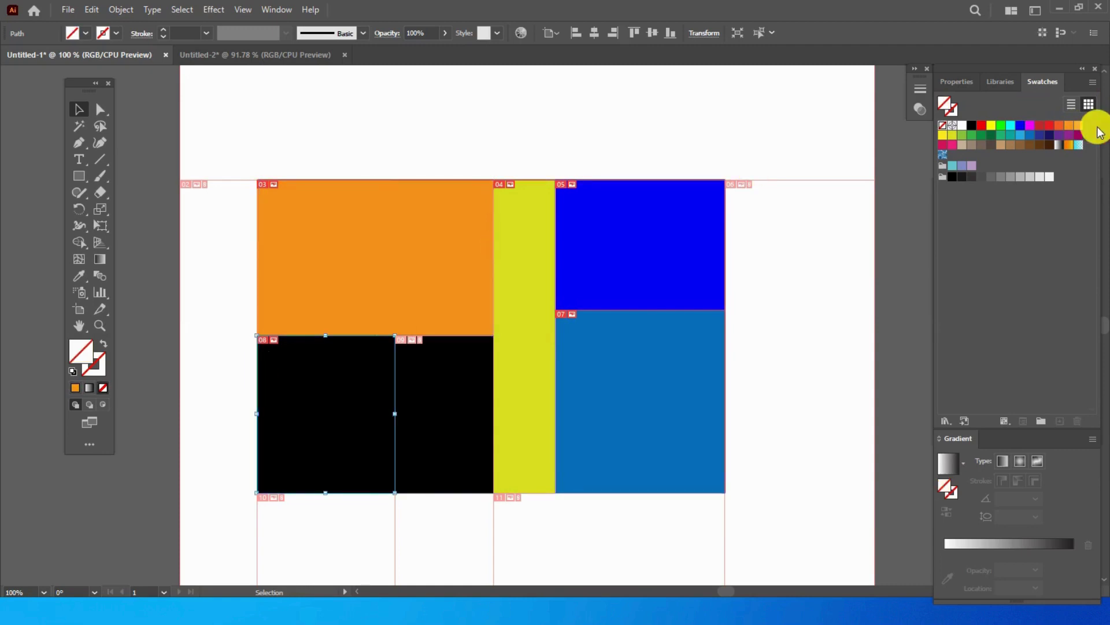
click(1077, 137)
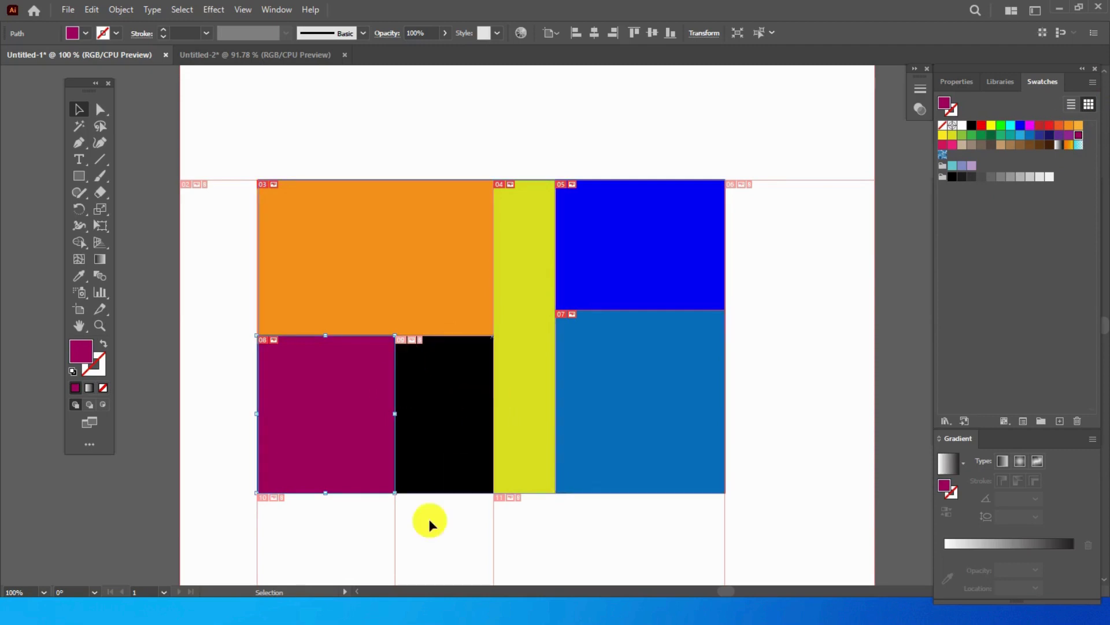
click(438, 493)
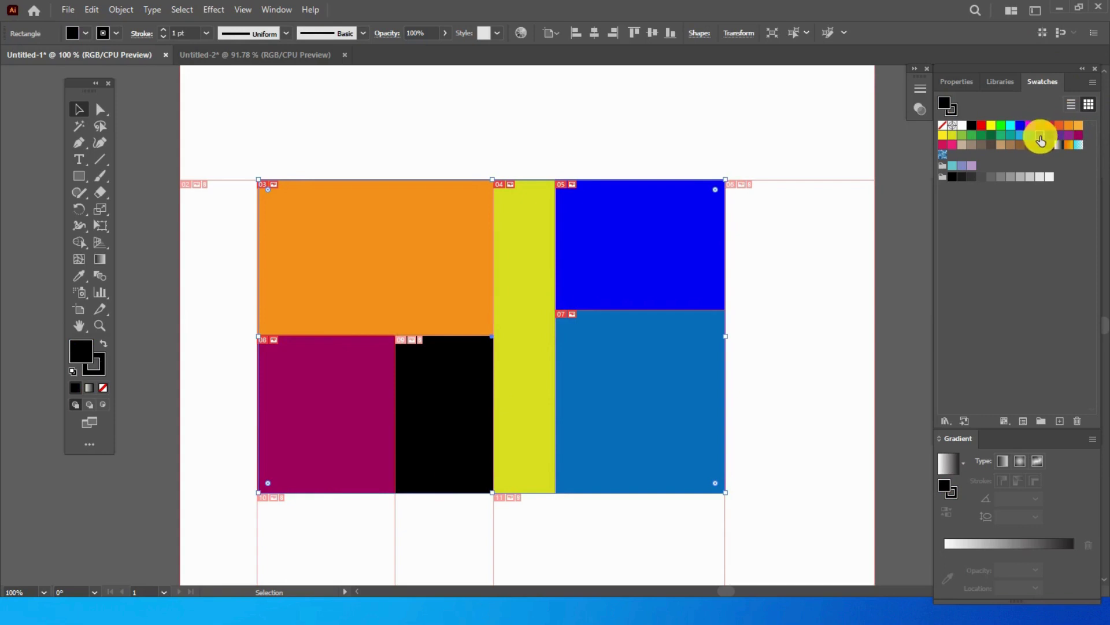
click(1040, 136)
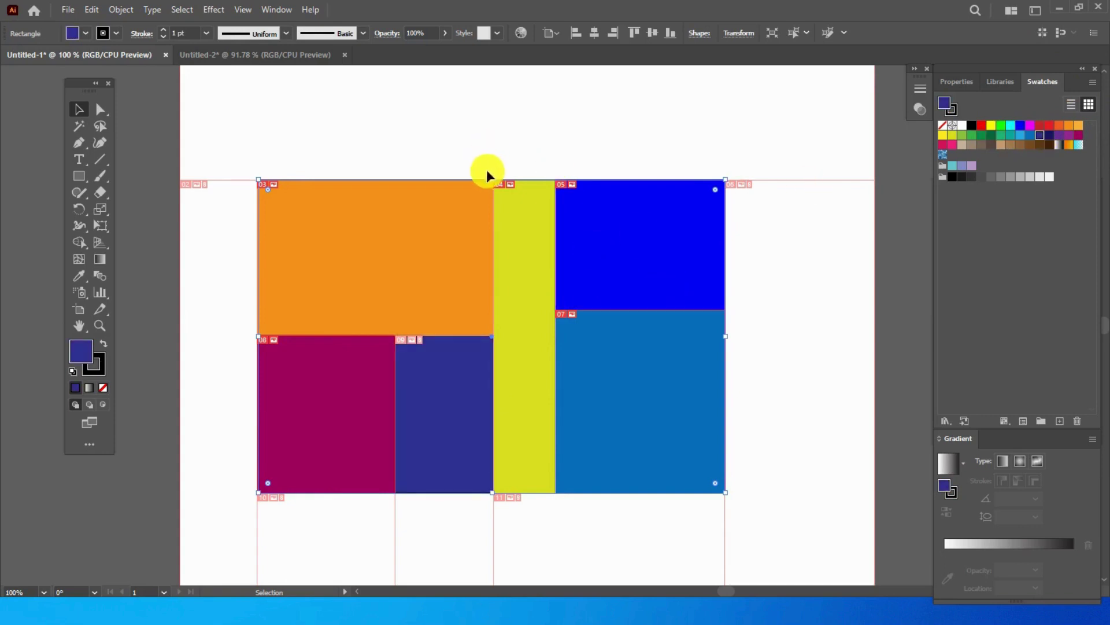
- Select the rectangle with all its slices and save the selected slices as images
click(74, 106)
mouse_move(185, 129)
mouse_down()
mouse_move(603, 463)
mouse_move(807, 564)
mouse_up()
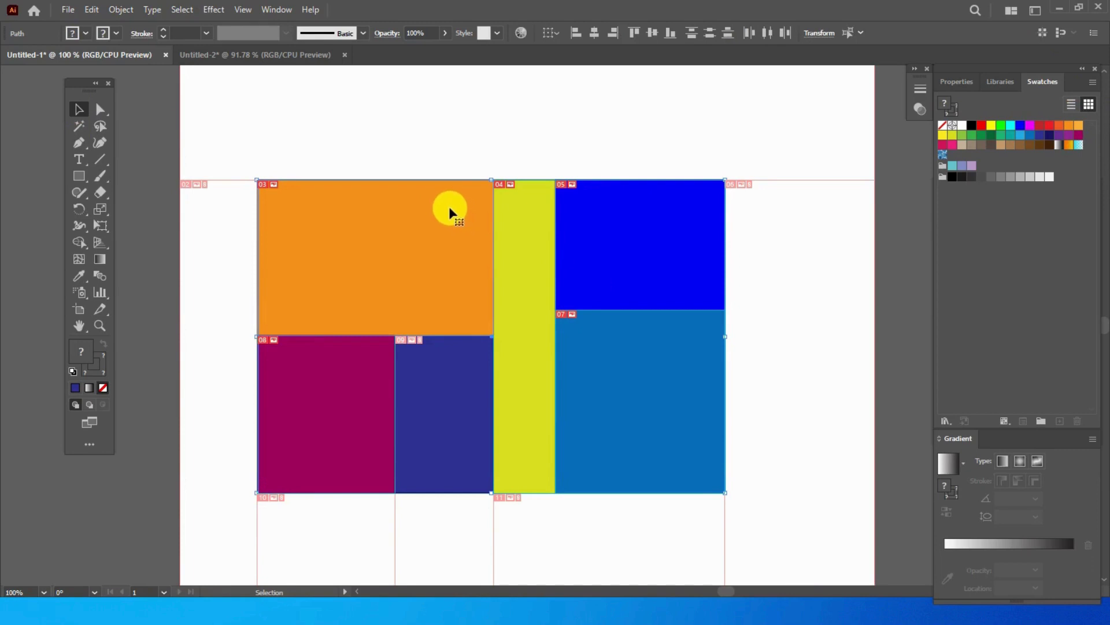
click(73, 12)
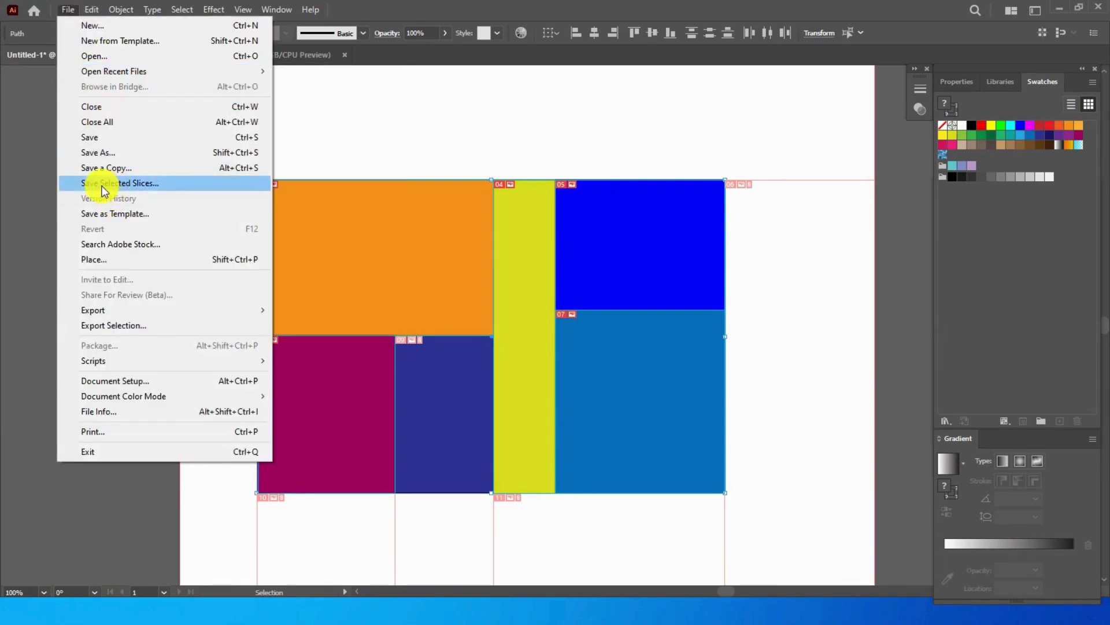
- Browse to the images folder in Documents to check the saved slice files, without opening any of them
click(99, 54)
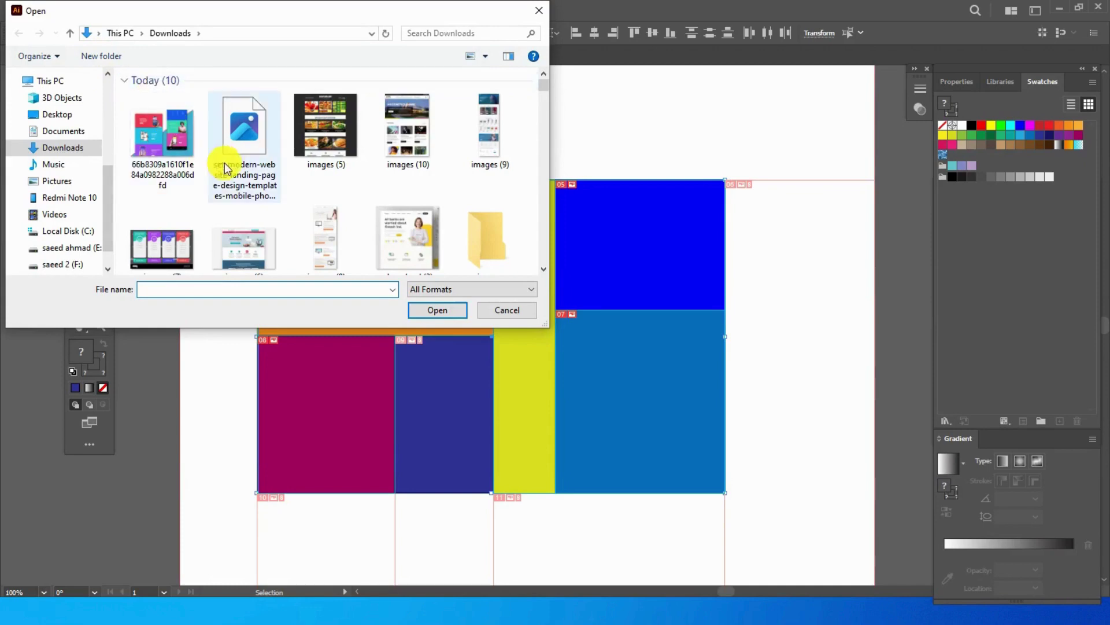
scroll(231, 151, down, 2)
scroll(231, 151, down, 4)
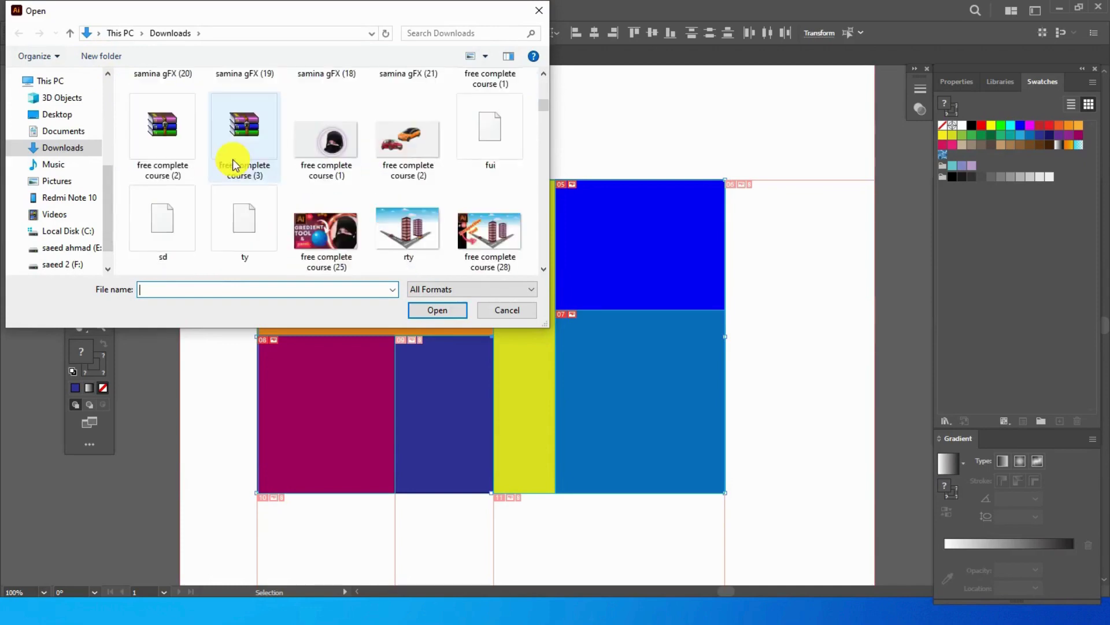
scroll(231, 165, up, 4)
scroll(232, 157, up, 2)
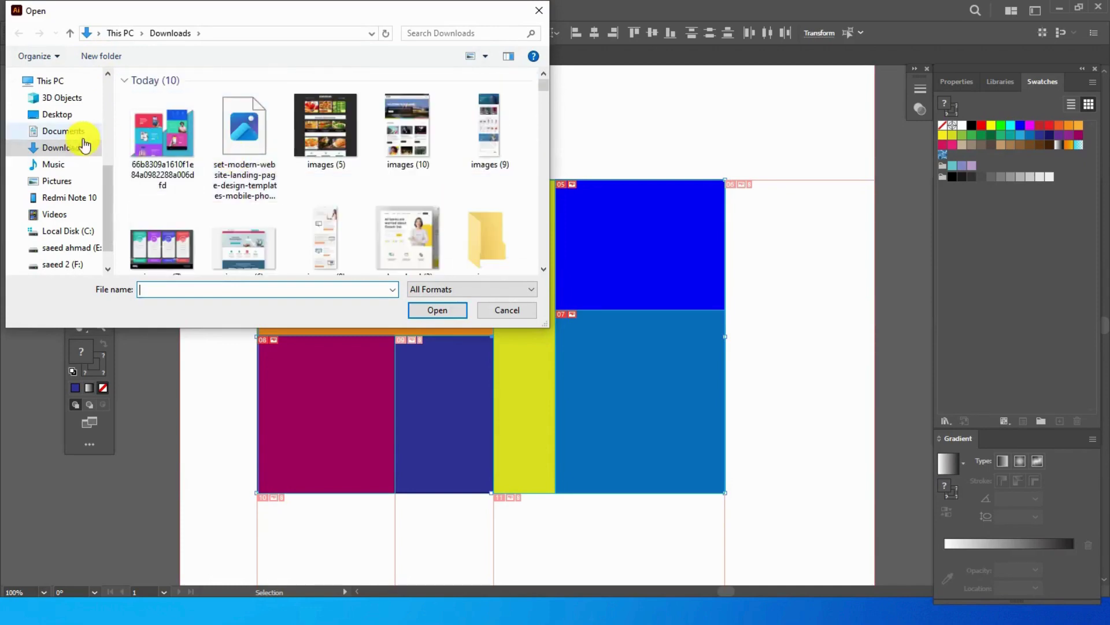
click(57, 132)
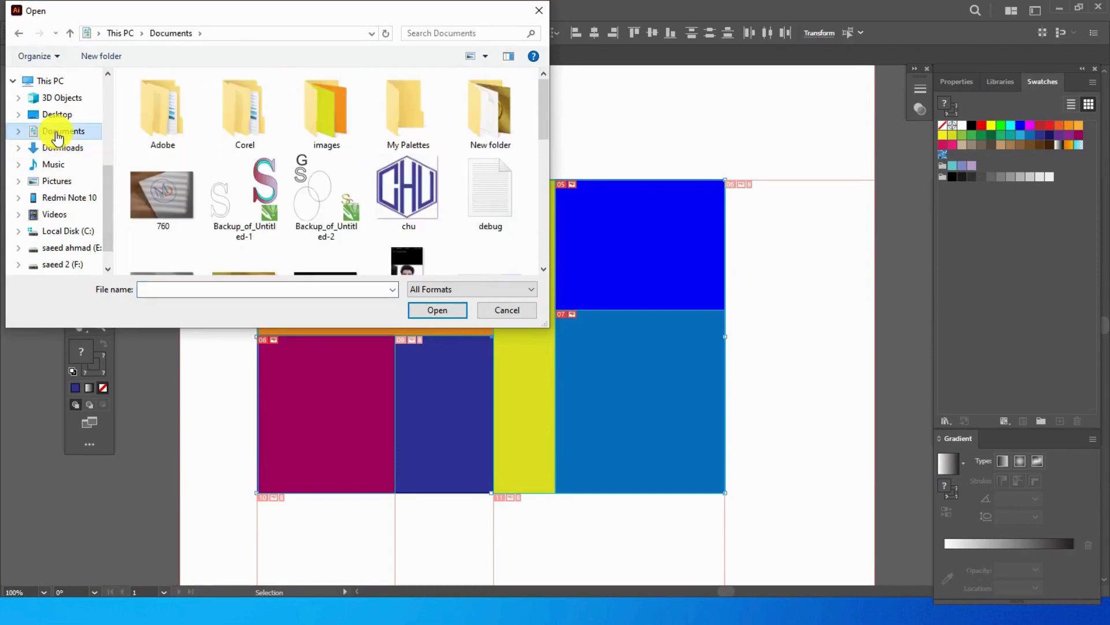
right_click(342, 103)
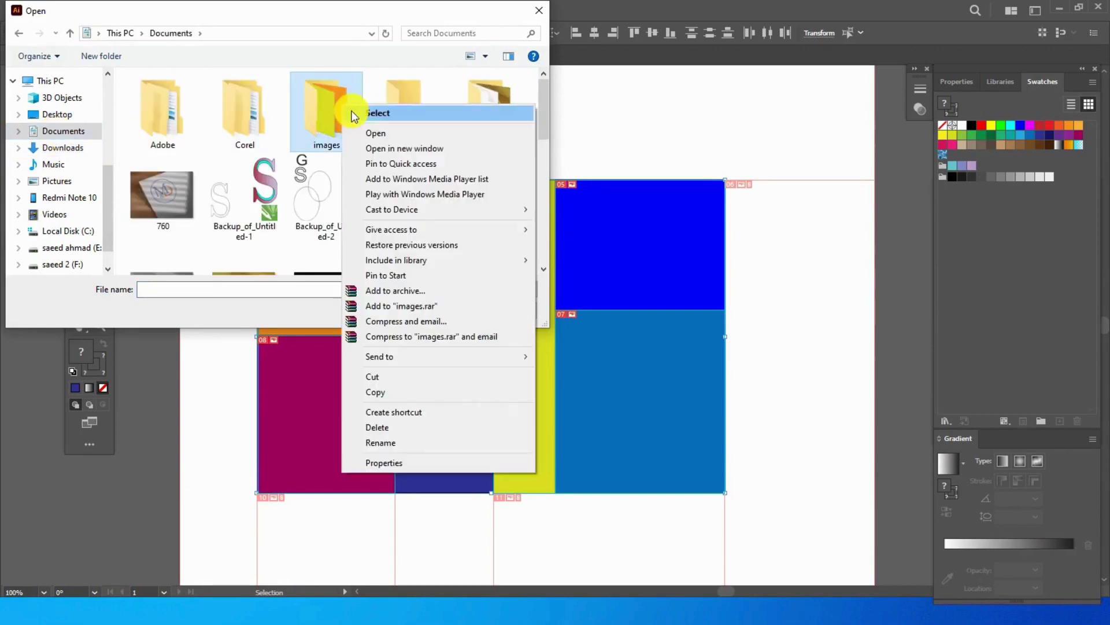
click(370, 134)
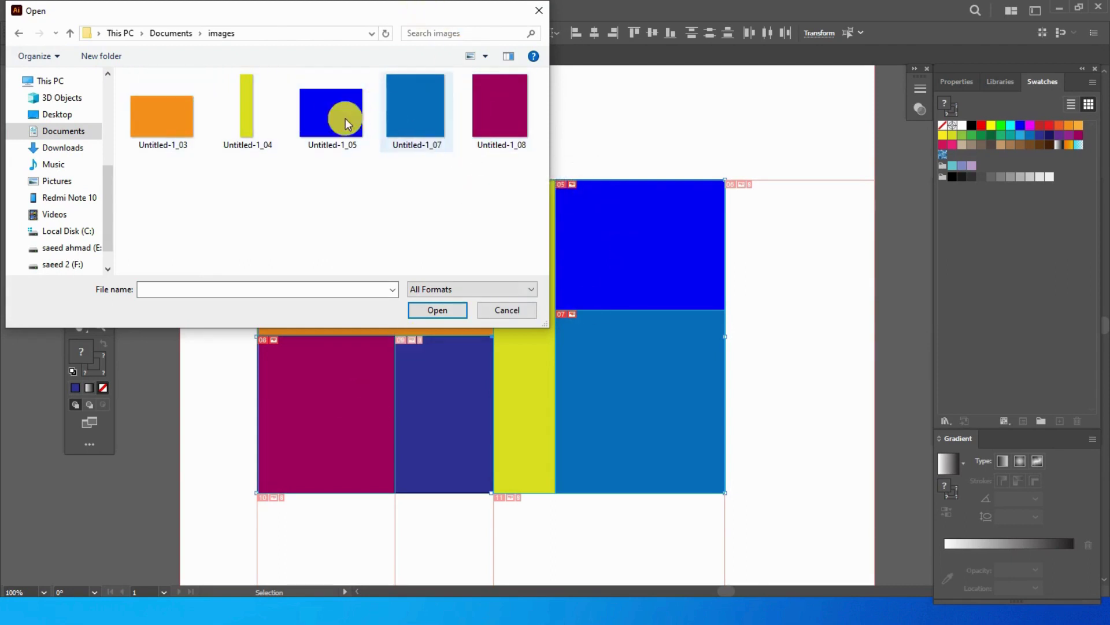
click(536, 16)
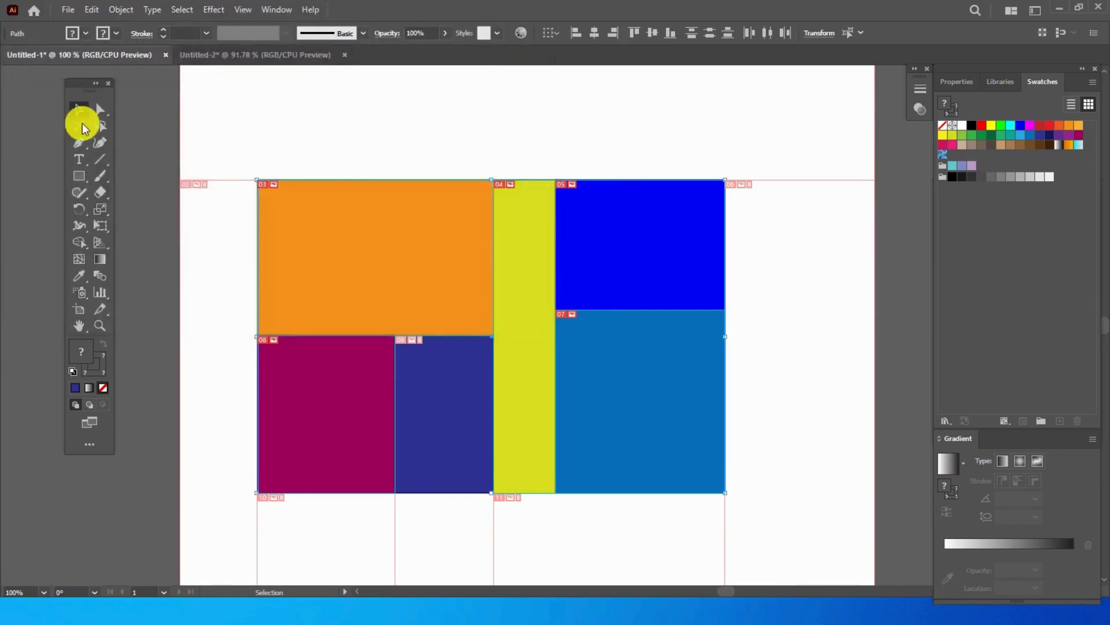
- Delete the rectangle and all its coloured slices from the artboard
drag(209, 130, 775, 505)
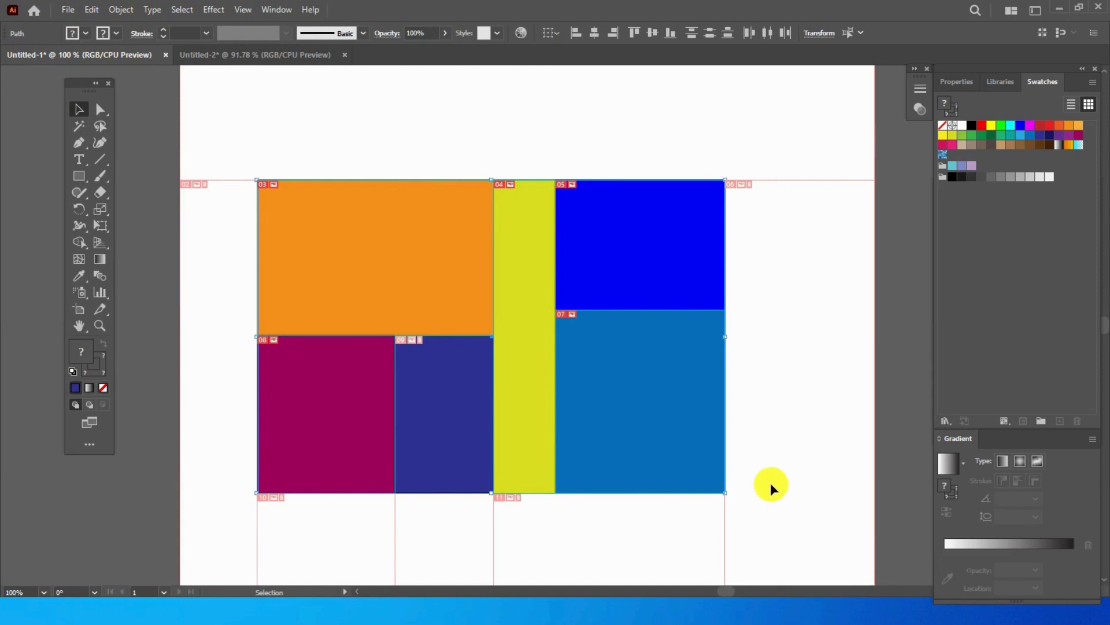
key(Delete)
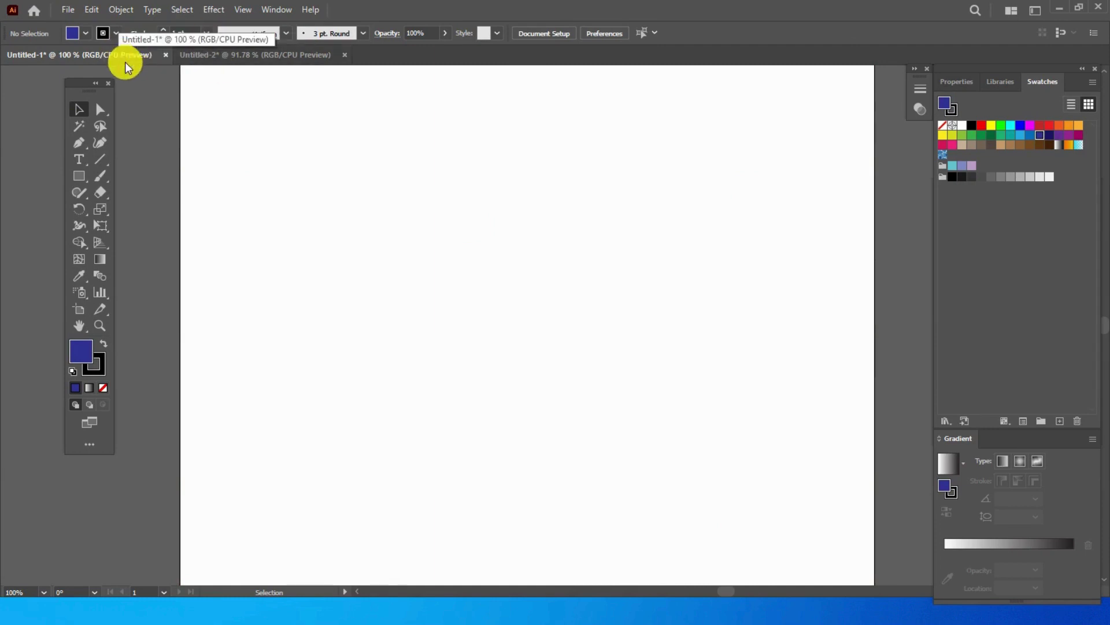
- In the Untitled-2 document, draw a slice around the red "Make new vision into the world" section of the web page design
click(277, 58)
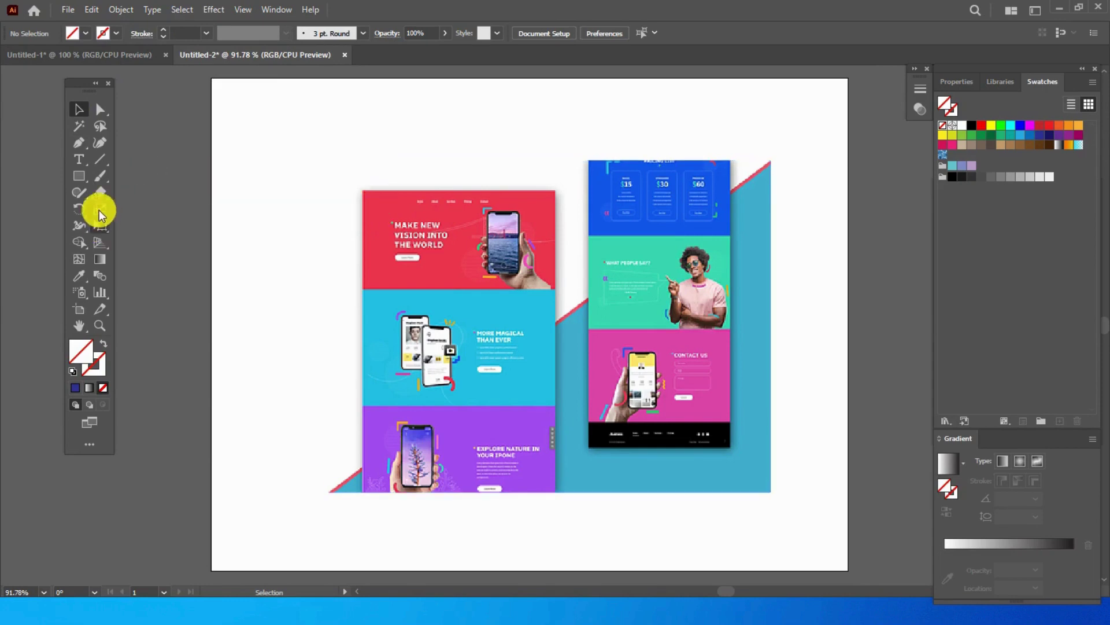
click(100, 309)
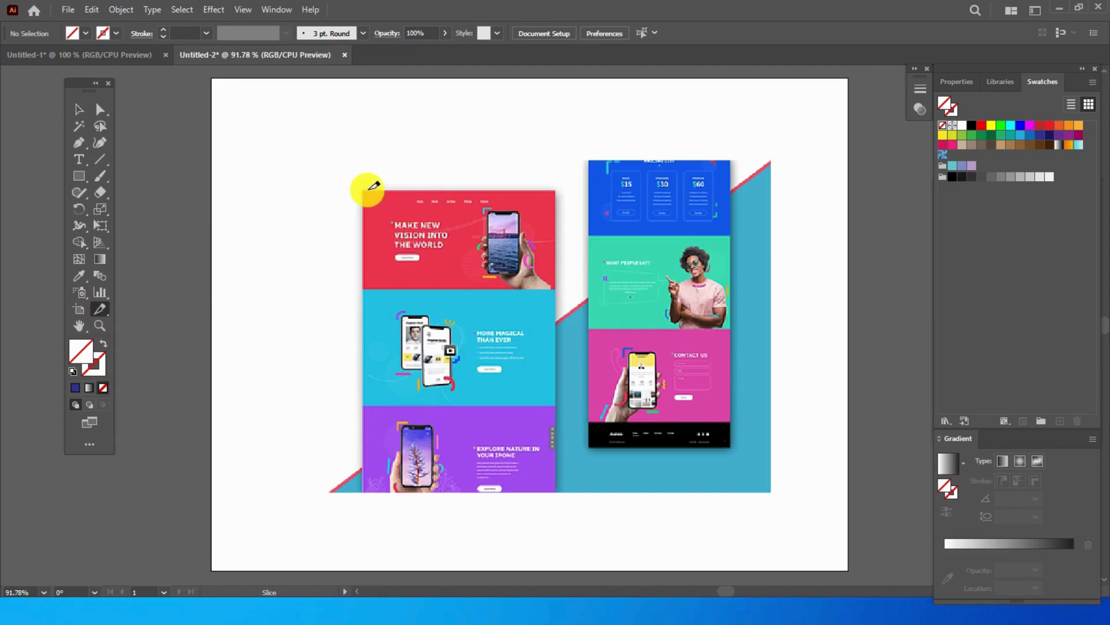
drag(365, 189, 556, 291)
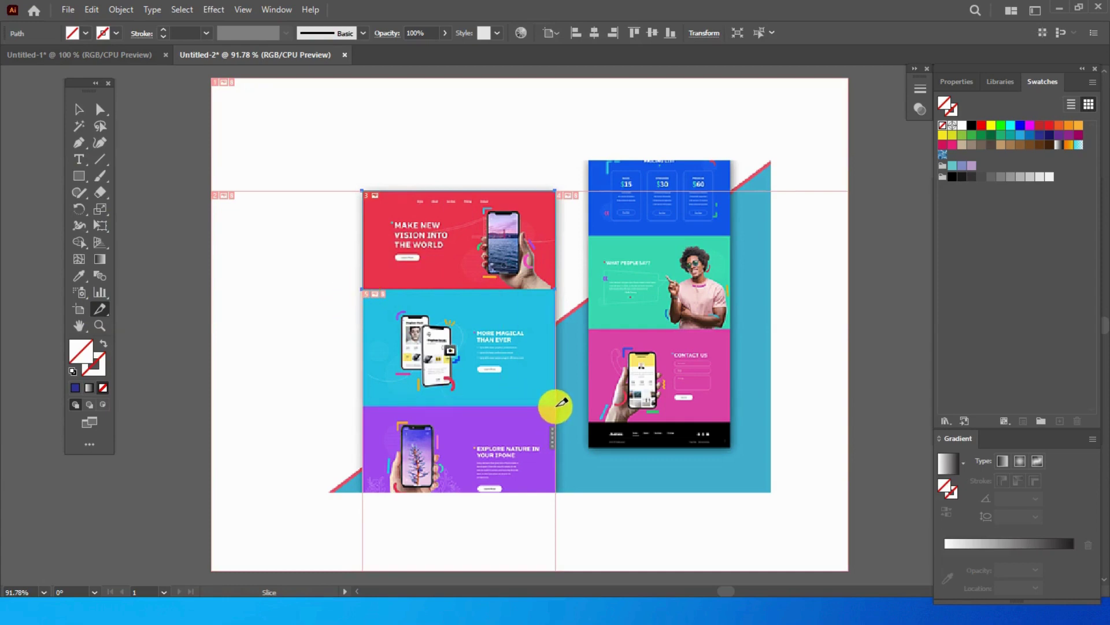
- Draw slices around the cyan "More magical than ever" section, the phones inside it, and the purple "Explore nature in your iPone" section
drag(562, 403, 555, 404)
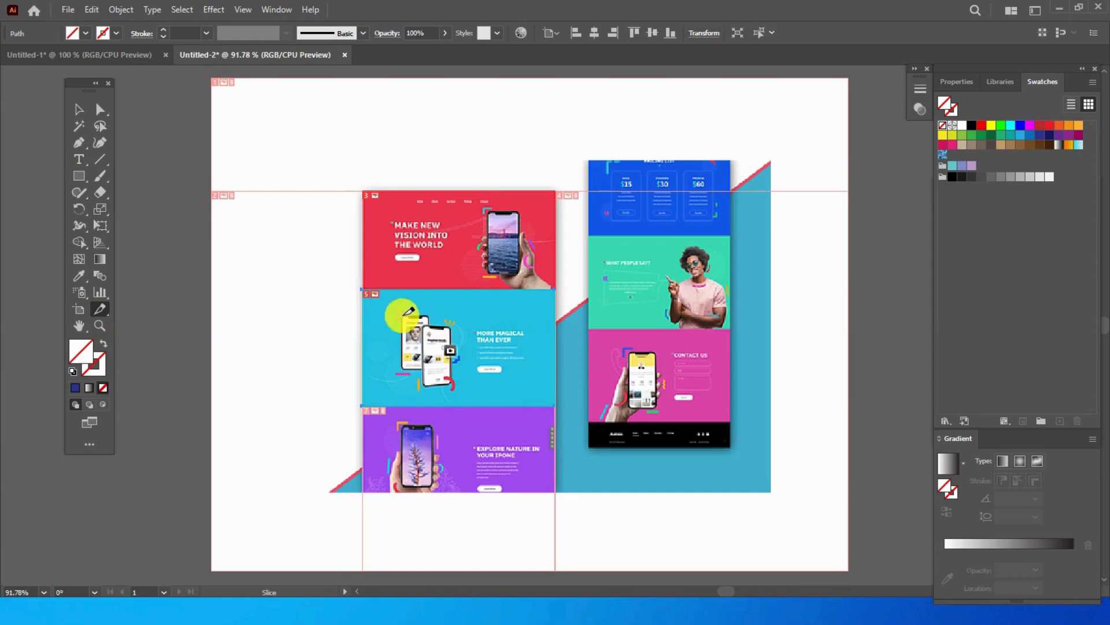
drag(422, 340, 465, 397)
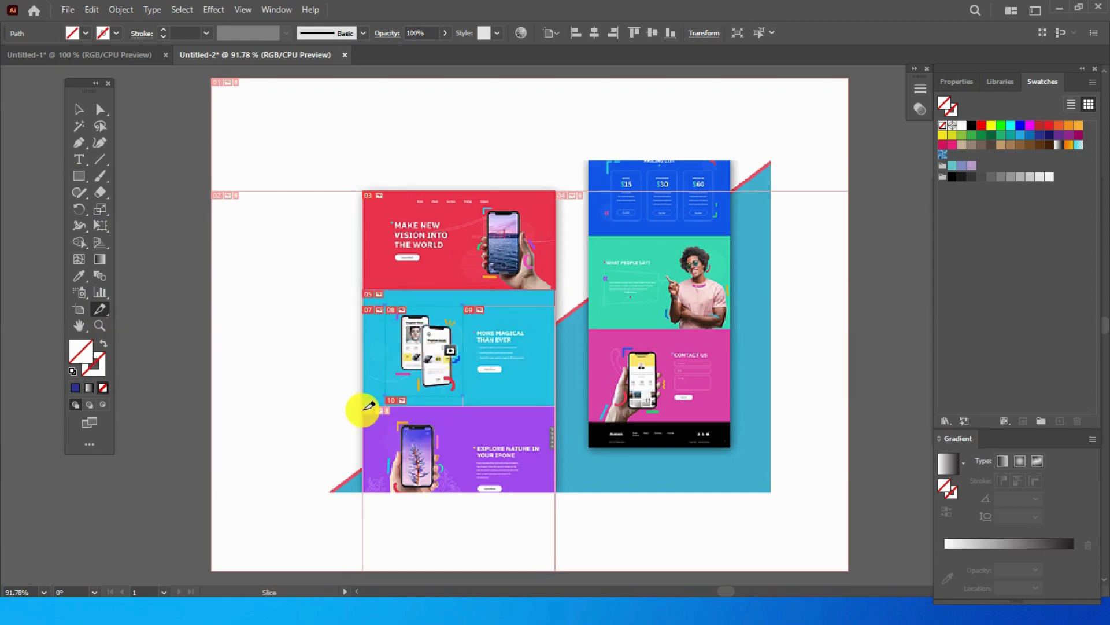
drag(366, 403, 556, 491)
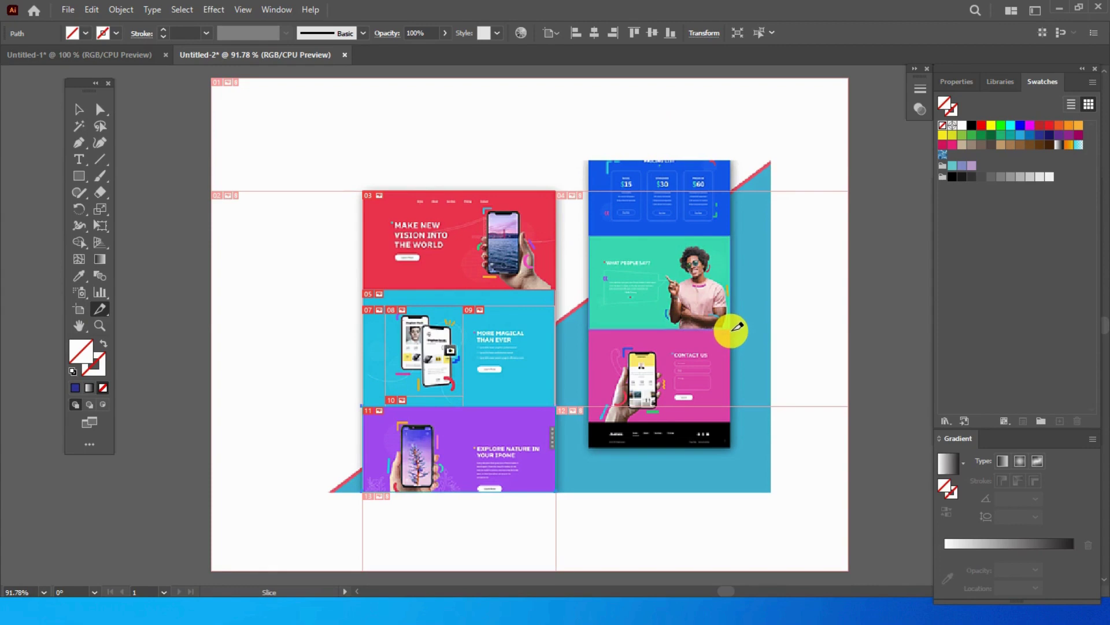
- Draw slices around the green "What people say?" section, the pink "Contact us" section and the black footer
drag(733, 330, 732, 330)
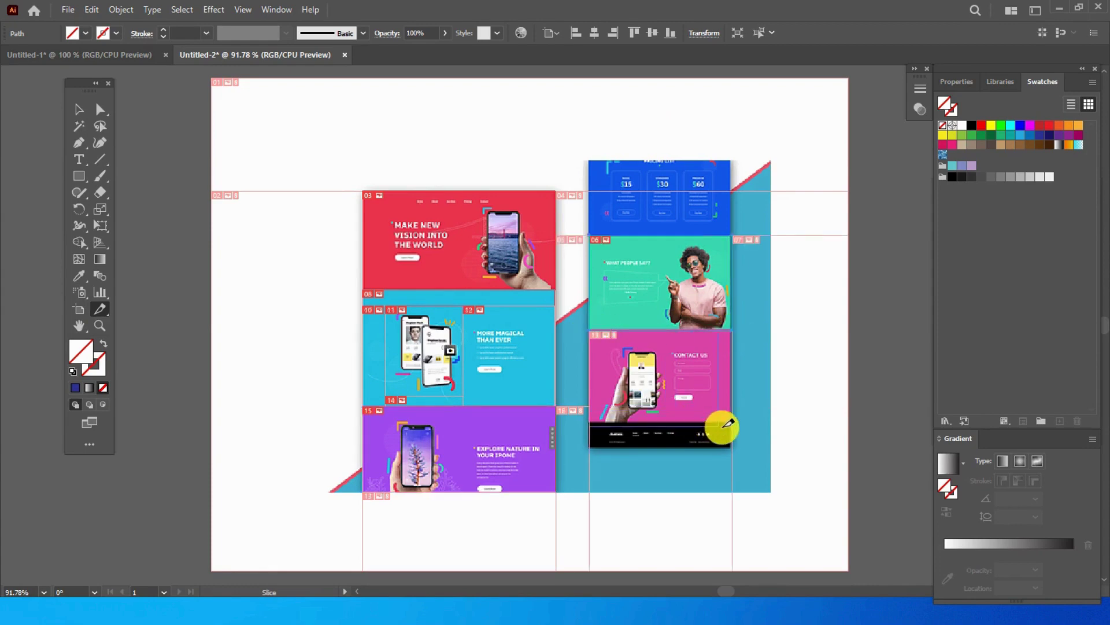
drag(733, 422, 594, 421)
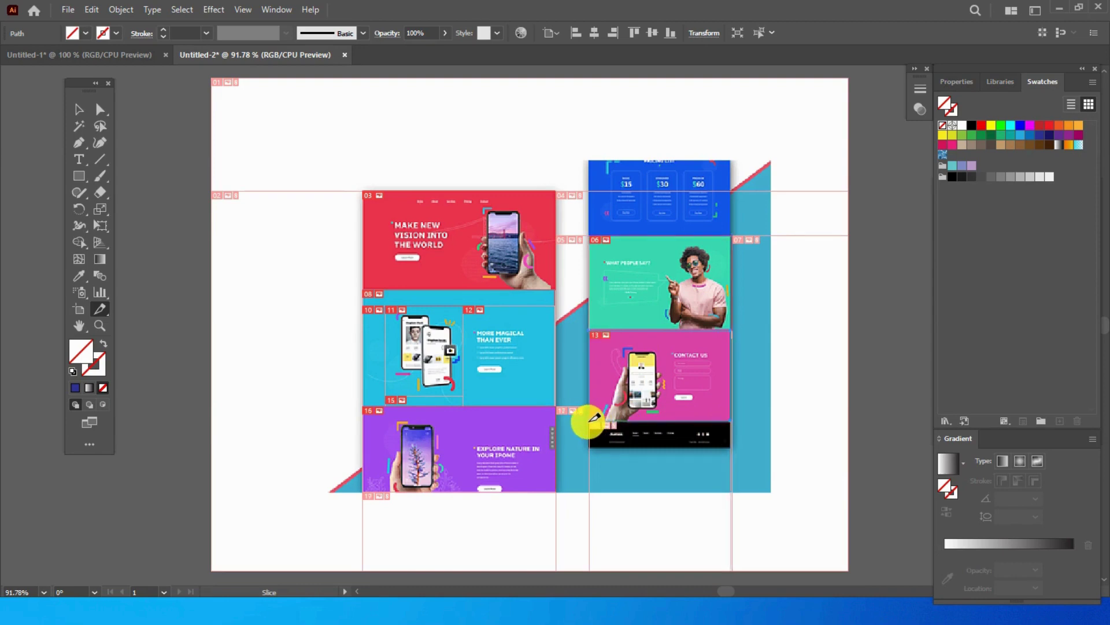
drag(590, 423, 730, 450)
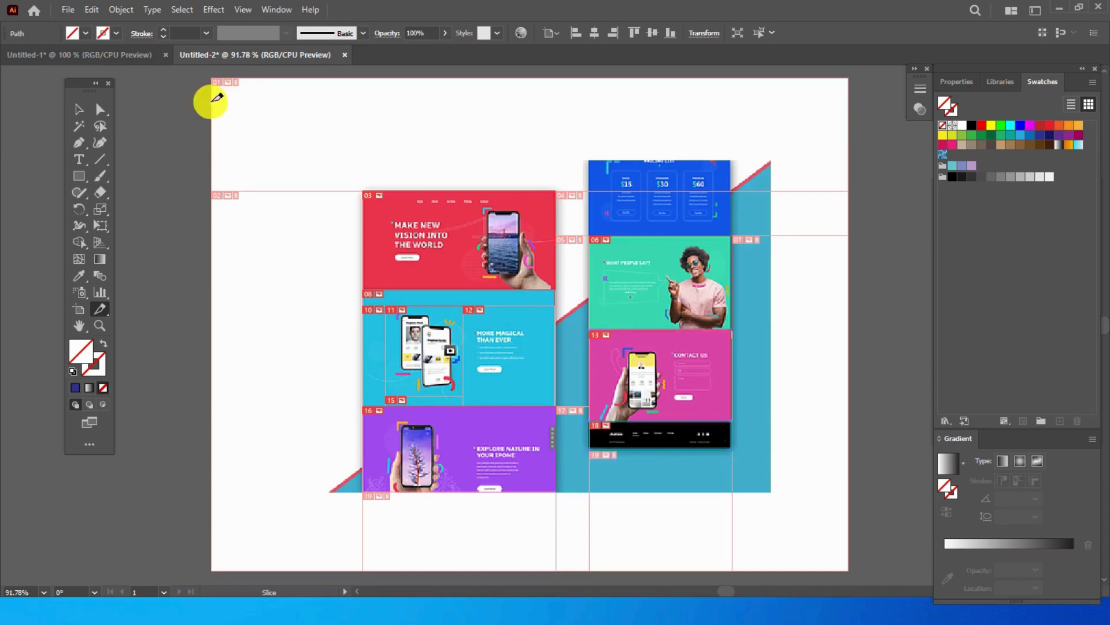
- Select the whole web page design with its slices and save the selected slices to Documents as images named "weber"
click(80, 109)
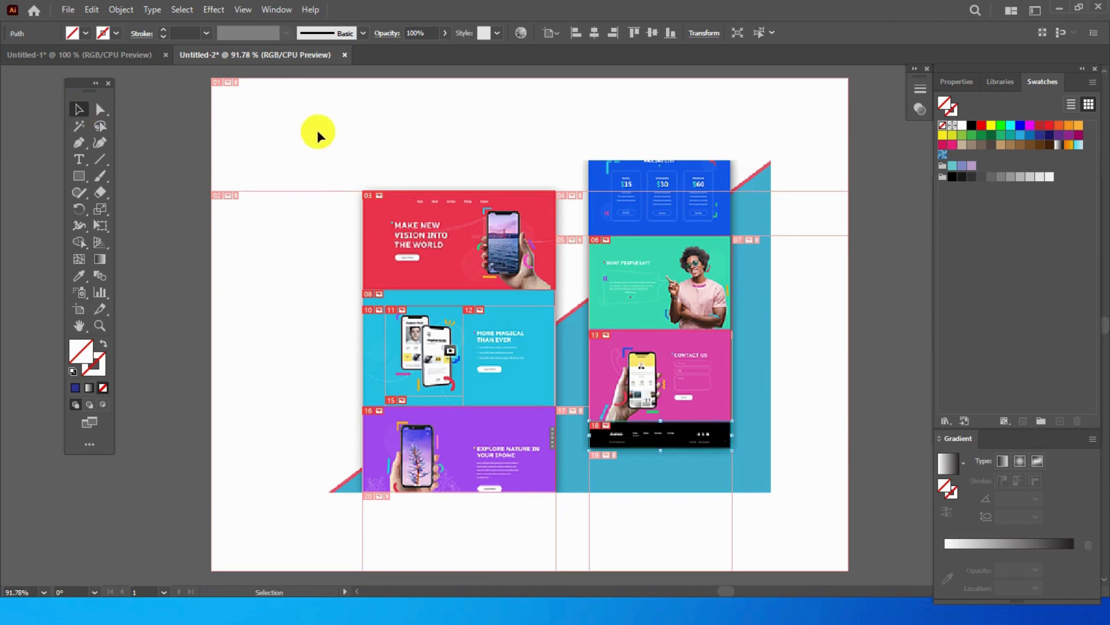
drag(317, 130, 813, 511)
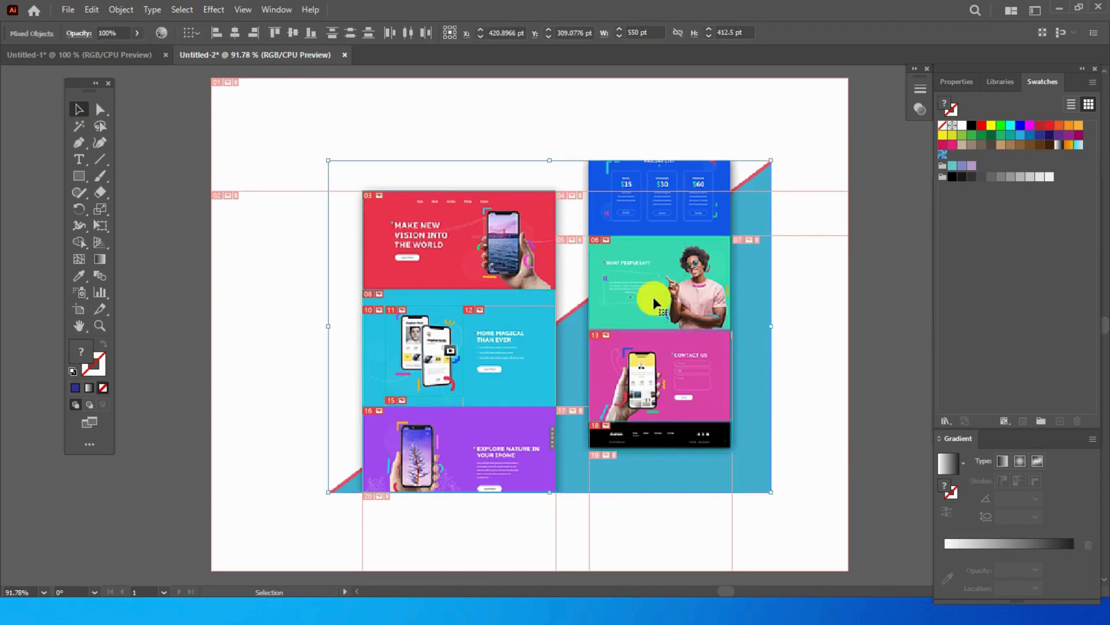
click(68, 10)
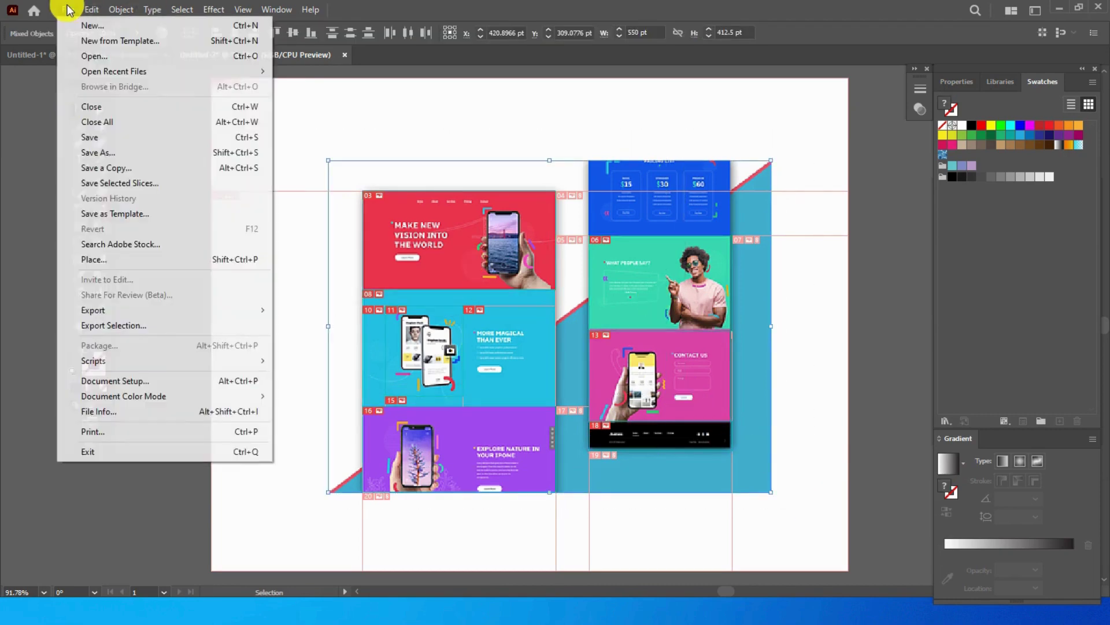
click(119, 185)
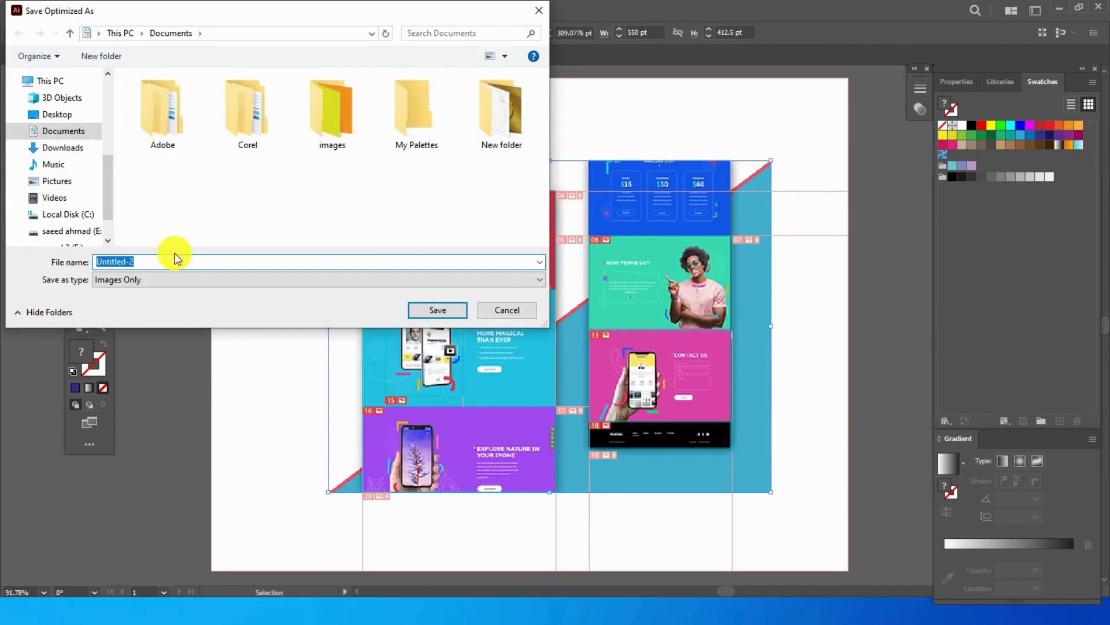
key(BackSpace)
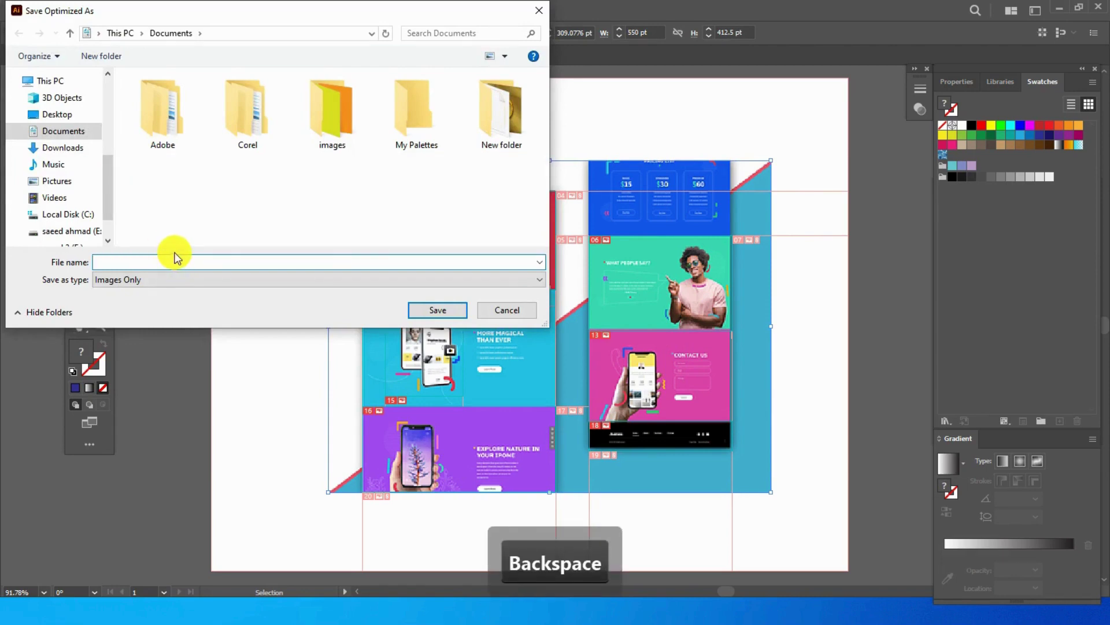
text(web)
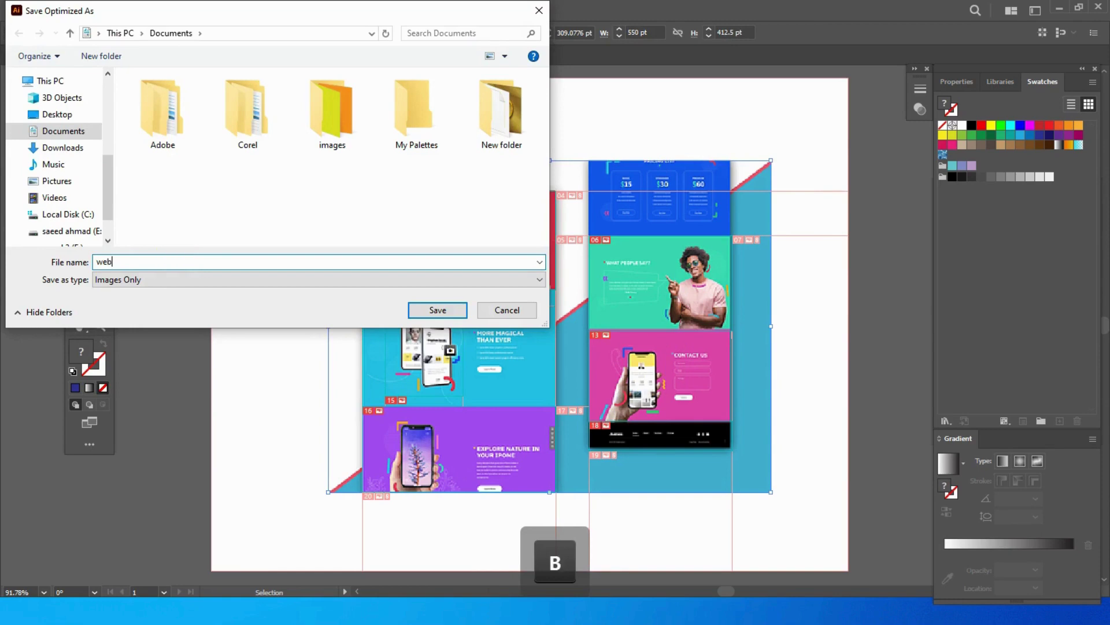
text(er)
click(433, 311)
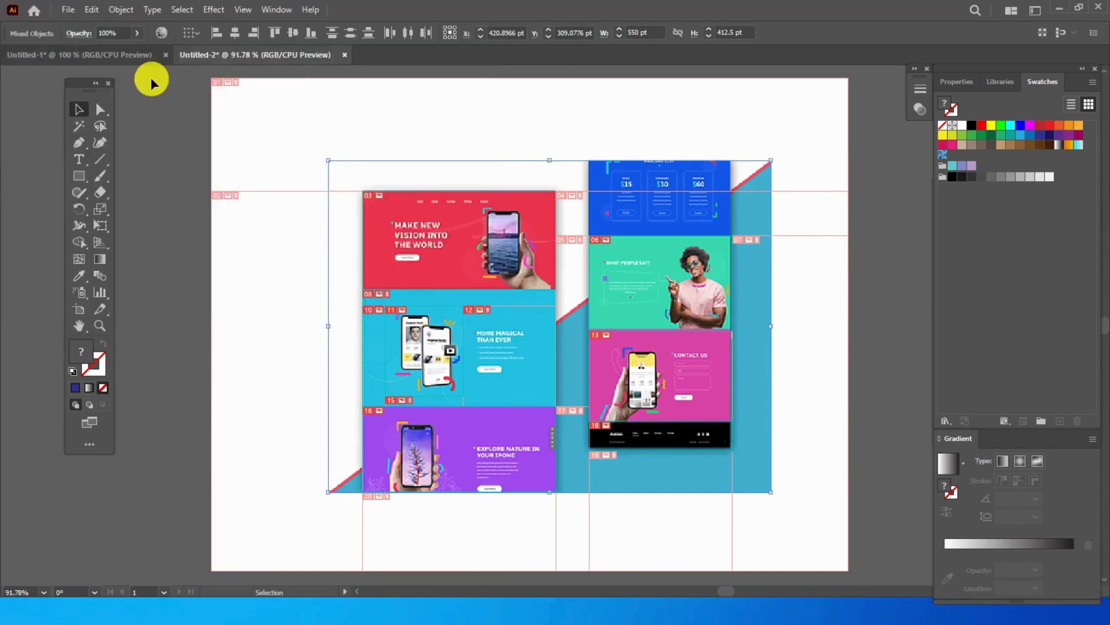
- Browse to the images folder in Documents to check the saved weber slice files
click(69, 10)
click(88, 57)
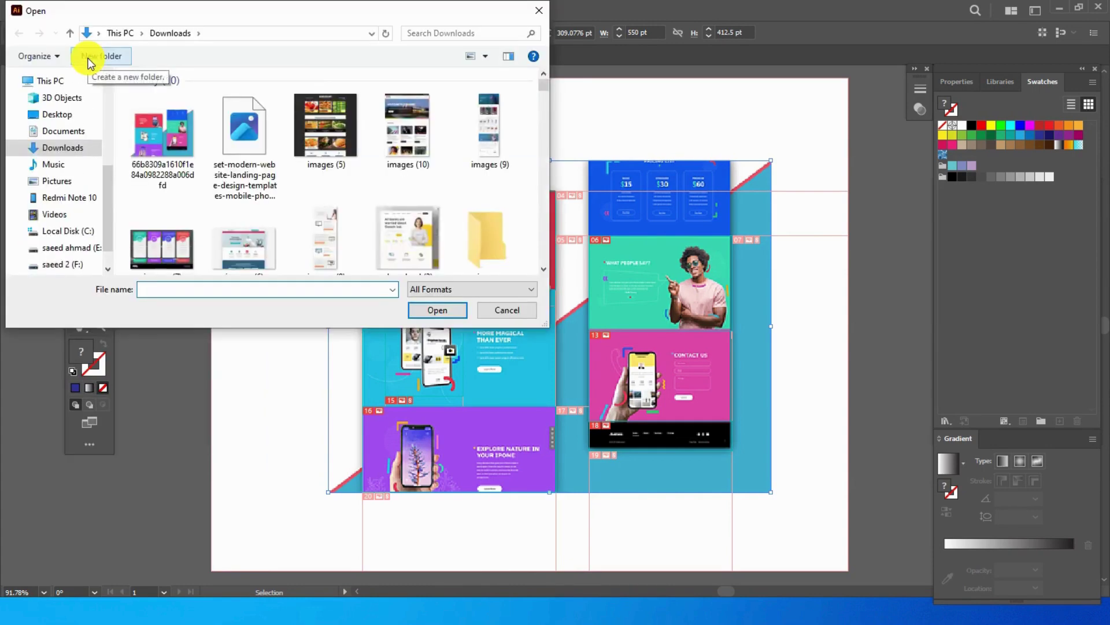
click(61, 137)
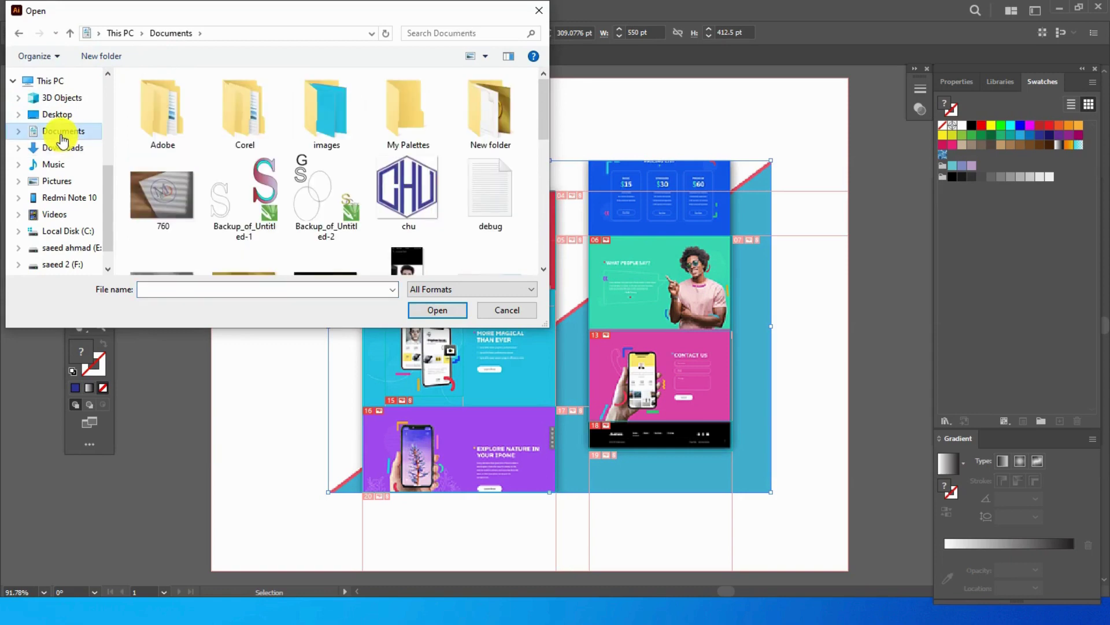
right_click(319, 103)
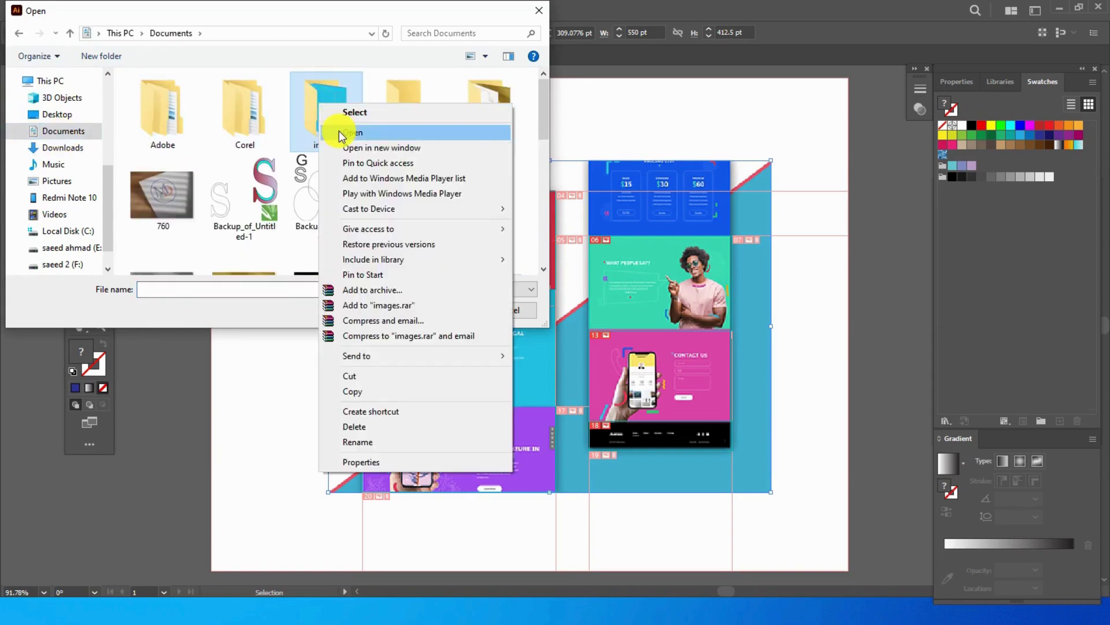
click(340, 132)
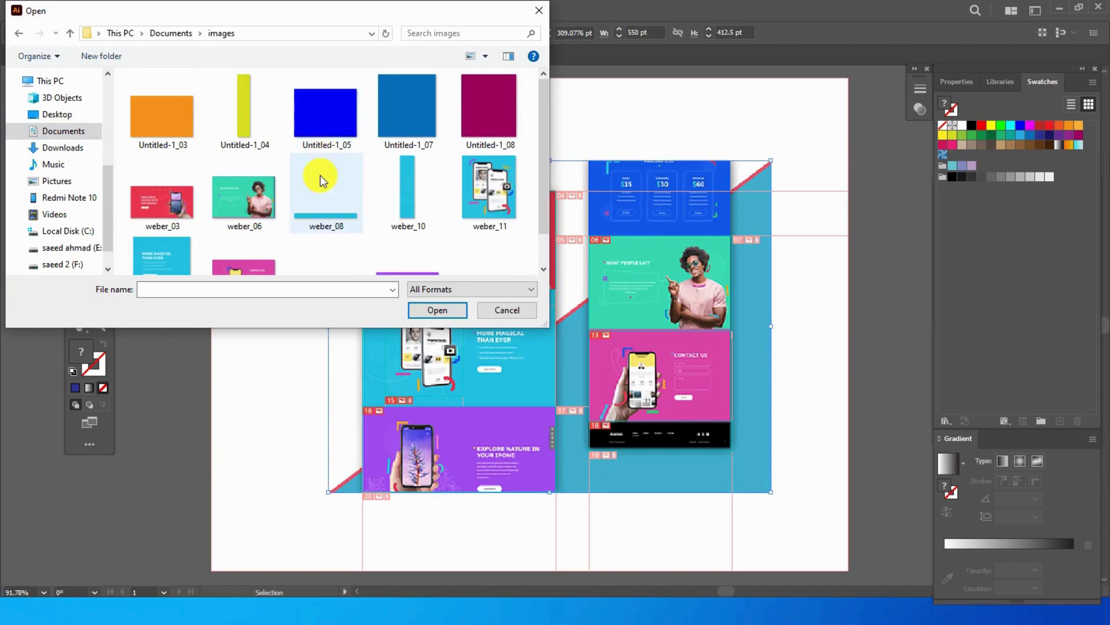
scroll(320, 181, down, 1)
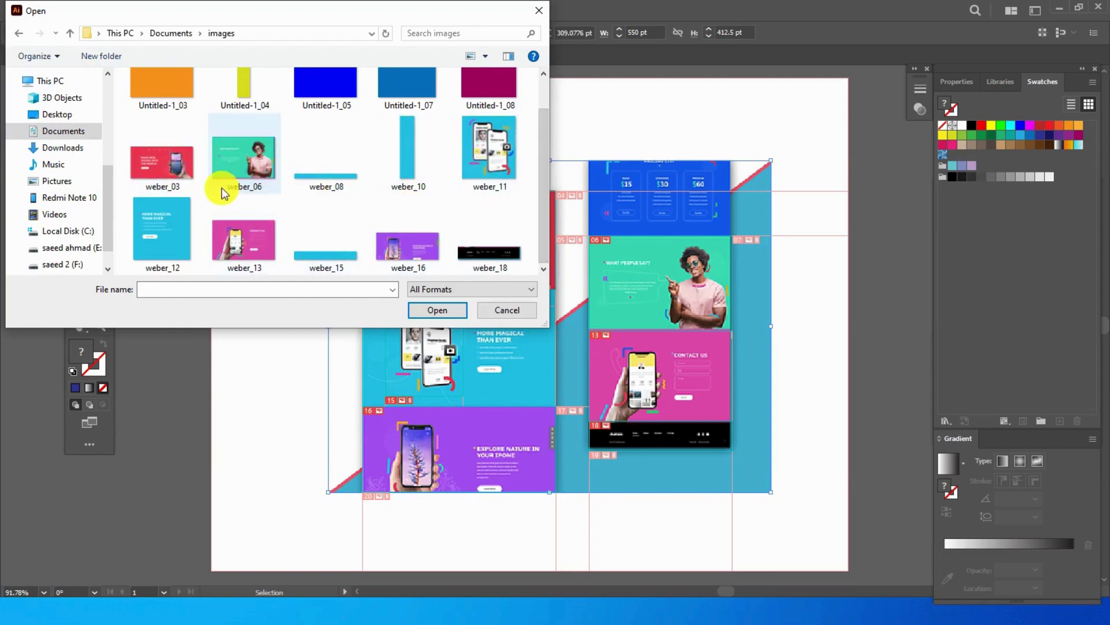
- View weber_03 in the image viewer, look through several of the other saved slices, and return to the design
click(169, 172)
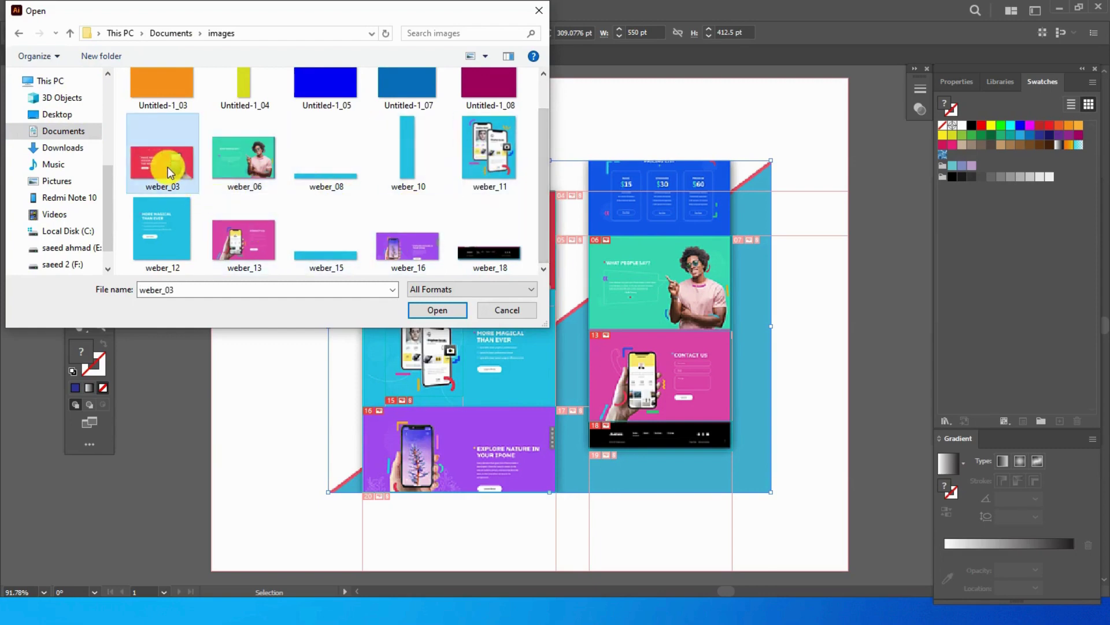
right_click(167, 167)
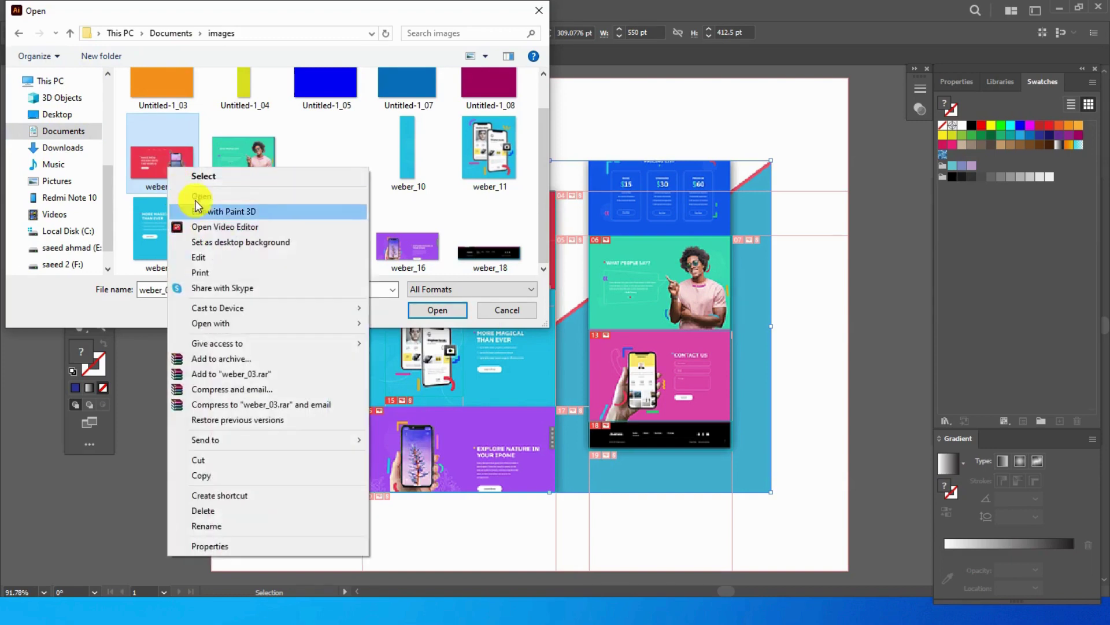
click(197, 197)
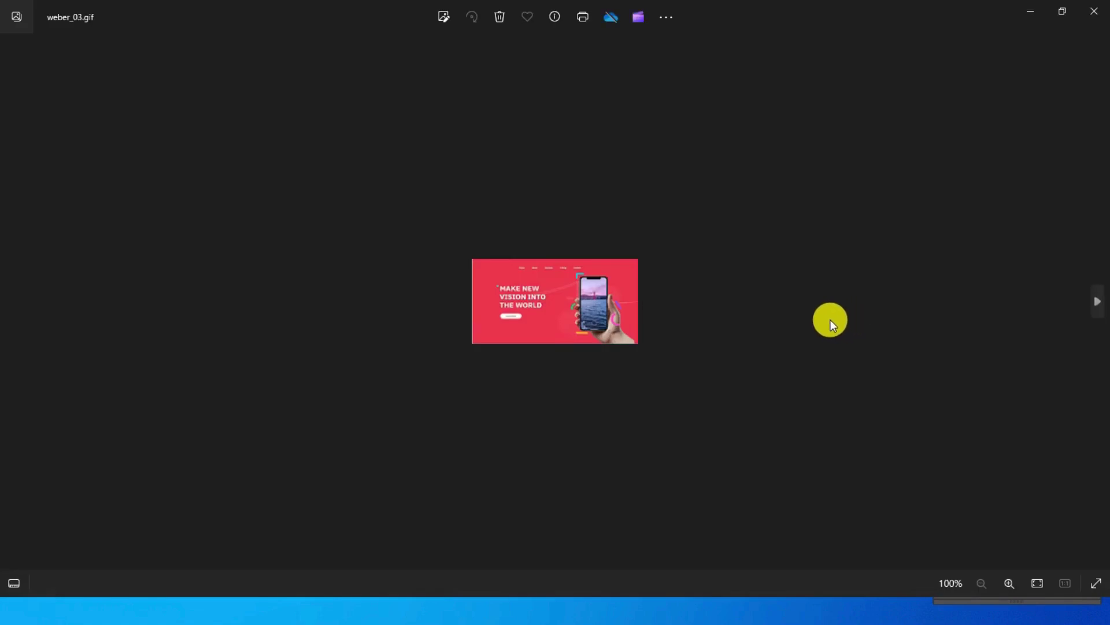
key(Right)
key(Right)
key(Right)
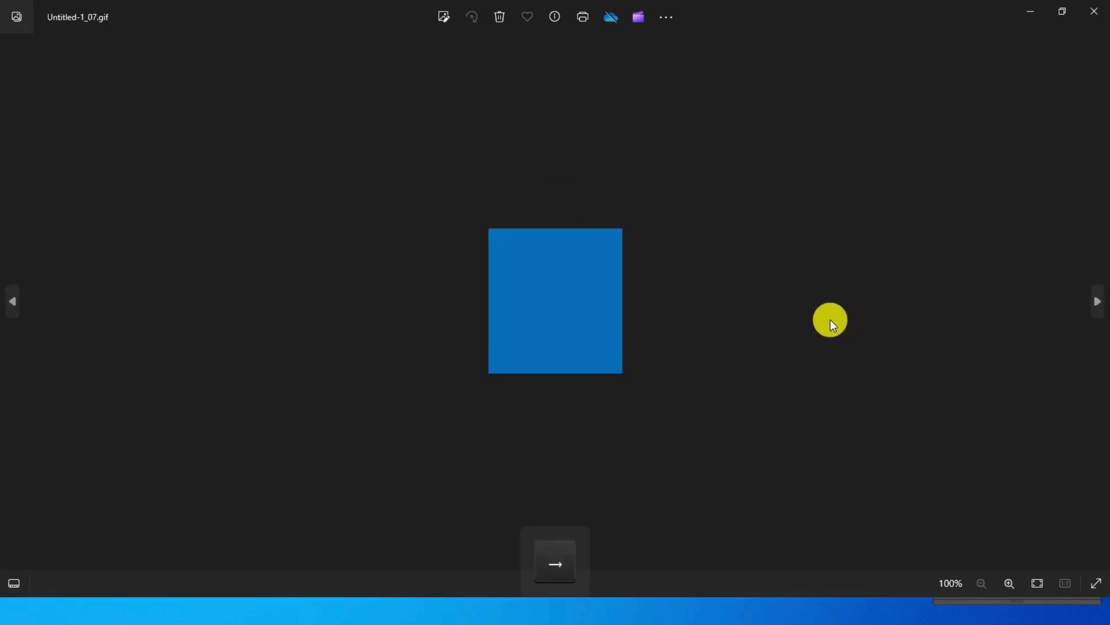
key(Right)
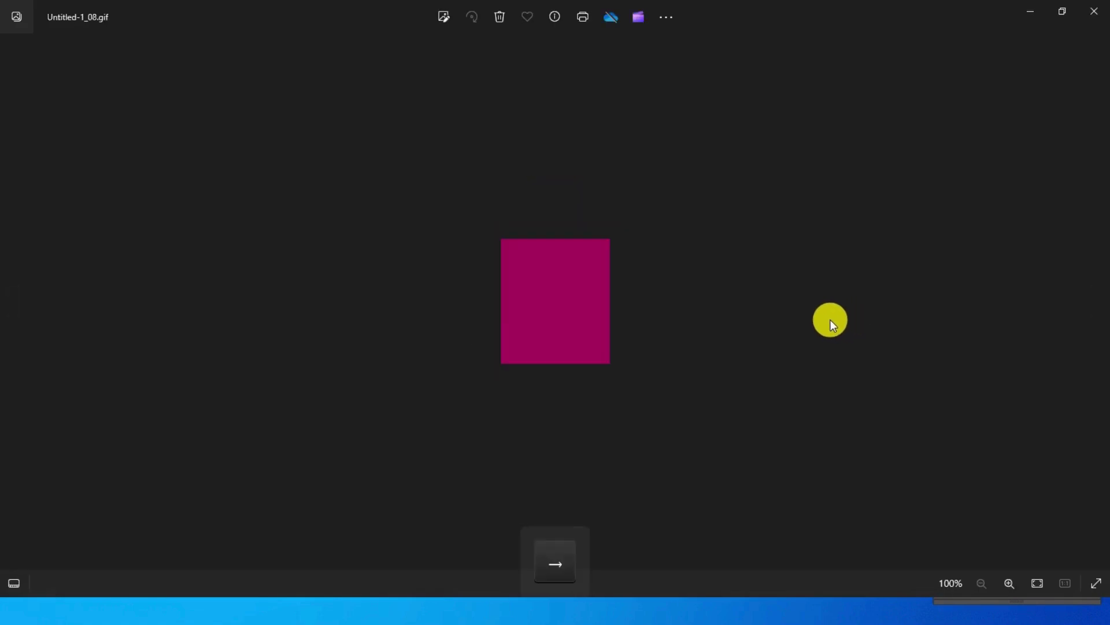
click(1096, 17)
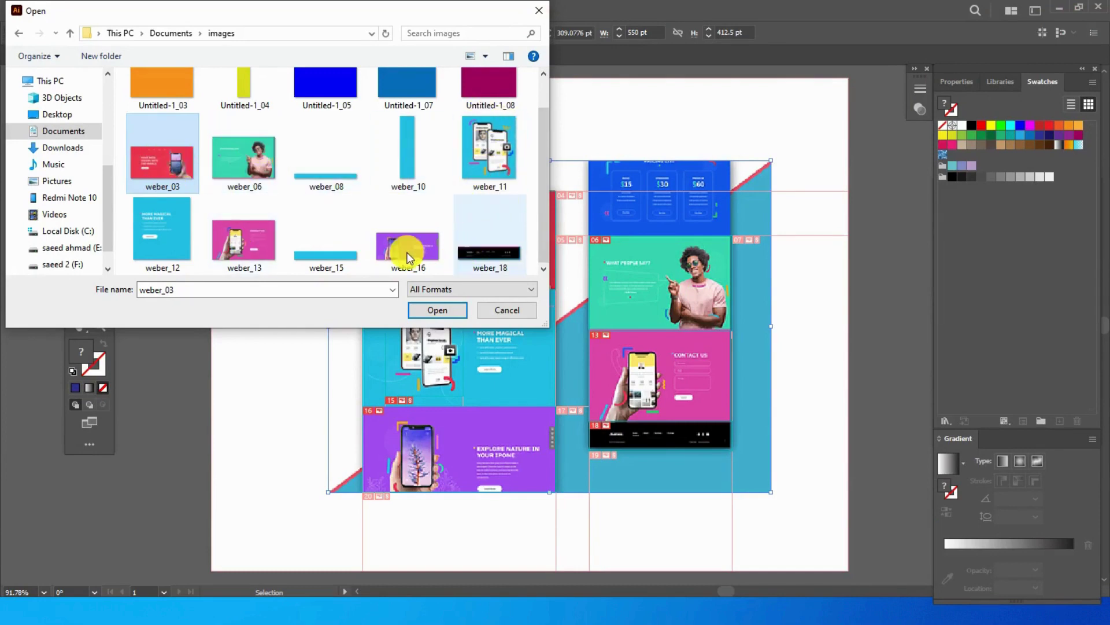
click(544, 13)
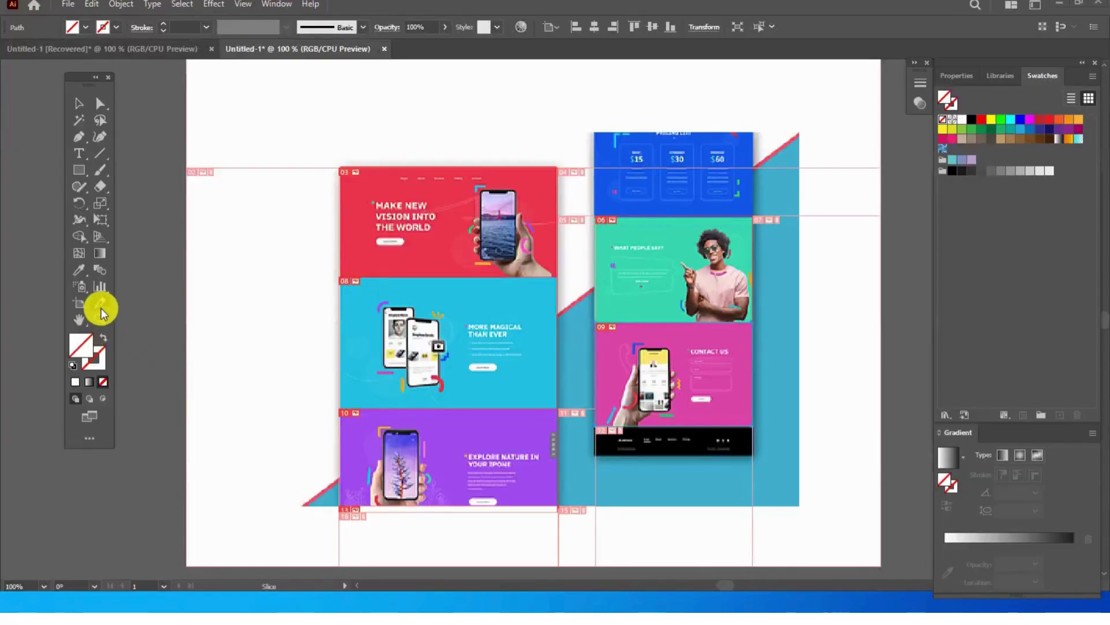
- With the Slice Selection tool, delete the slices over the red "Make new vision into the world" and cyan "More magical than ever" sections
click(106, 304)
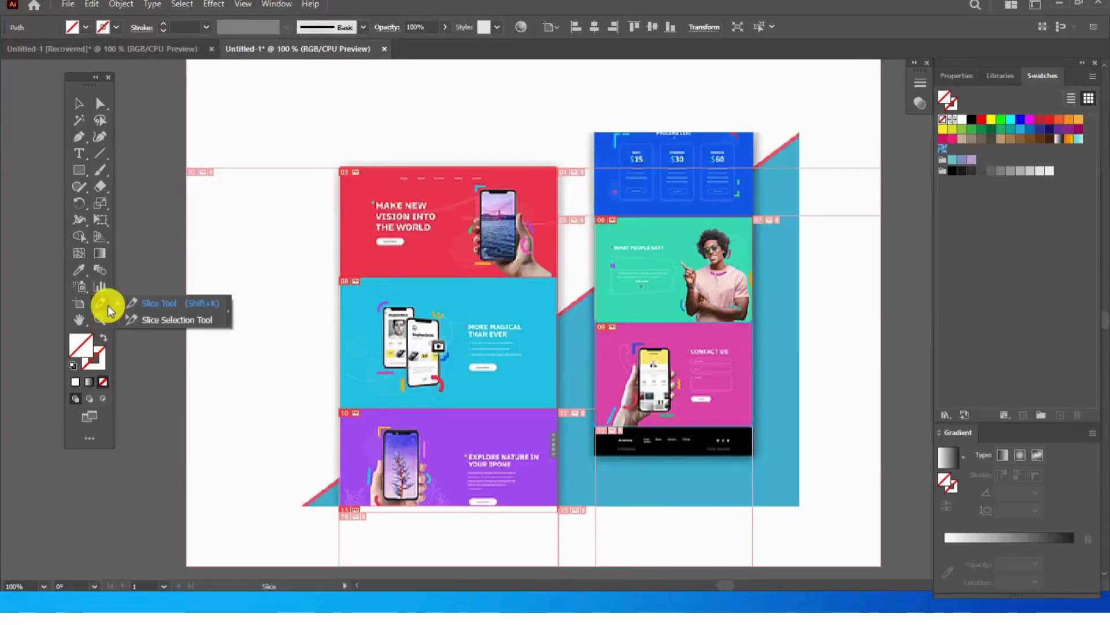
click(165, 320)
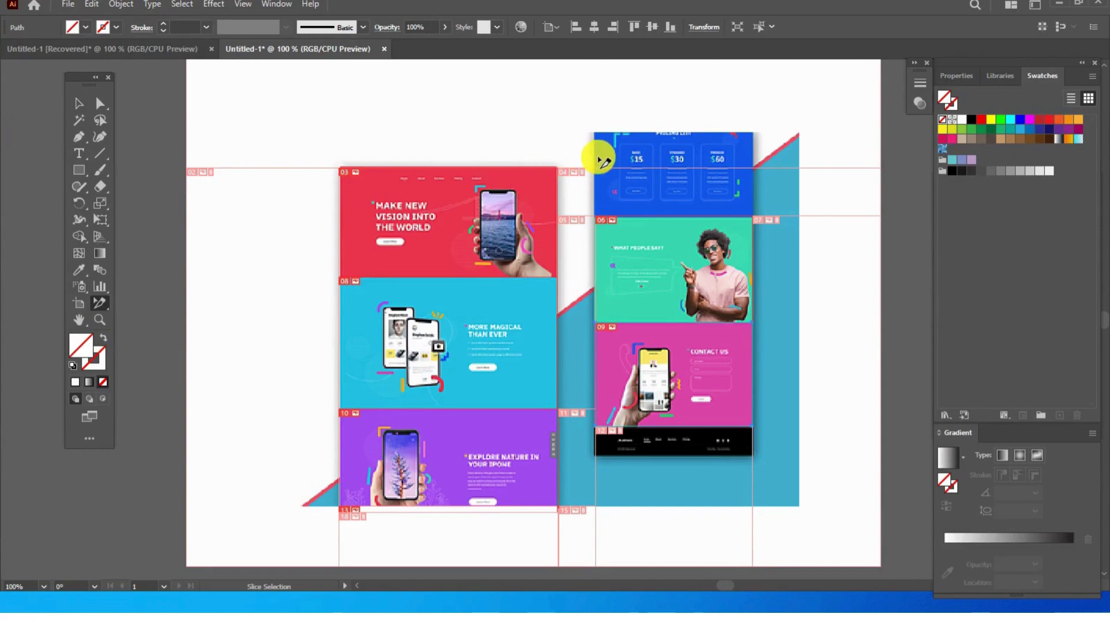
click(606, 120)
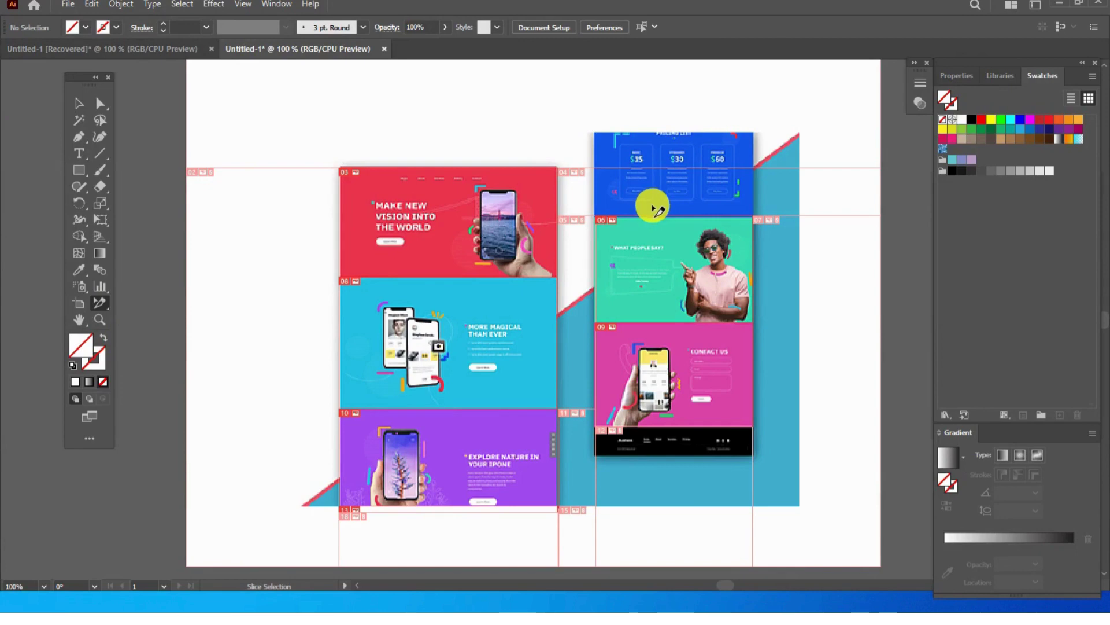
key(Delete)
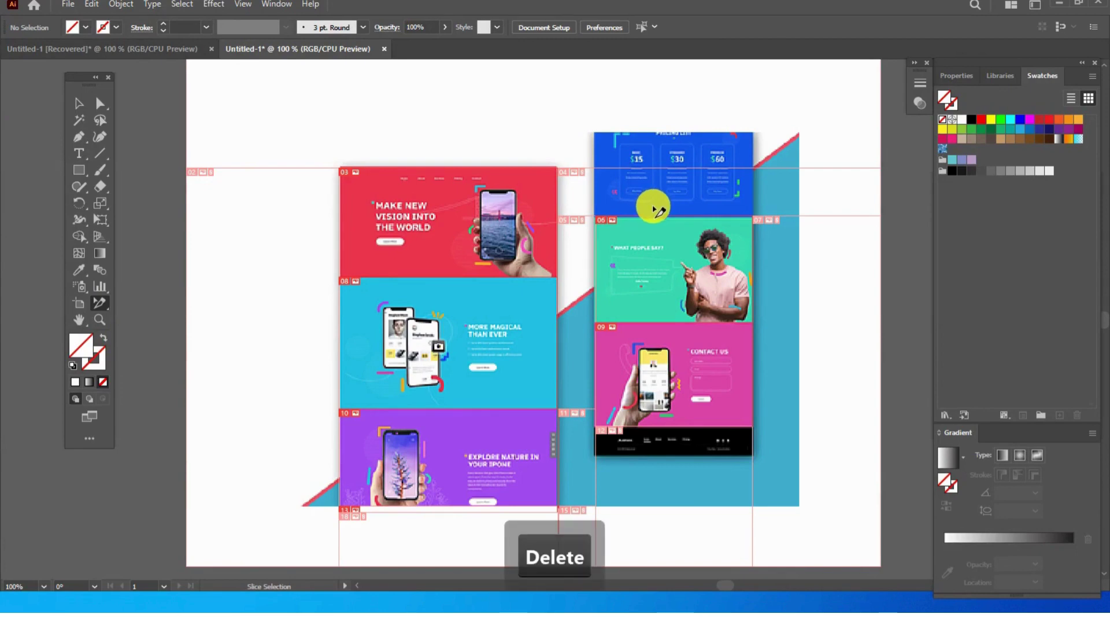
click(542, 269)
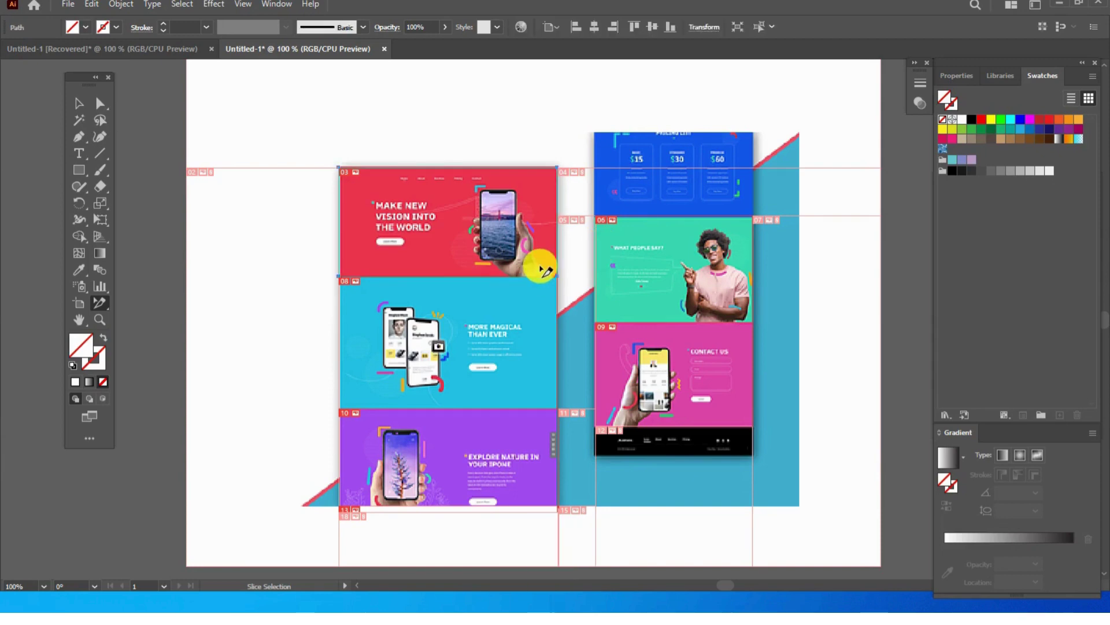
key(Delete)
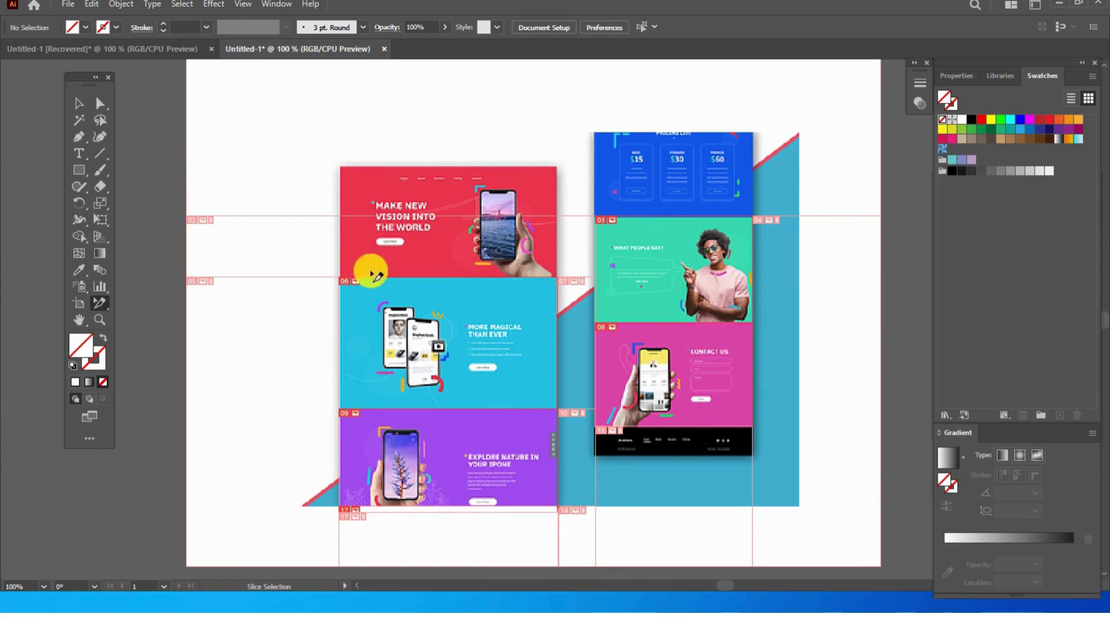
click(384, 389)
key(Delete)
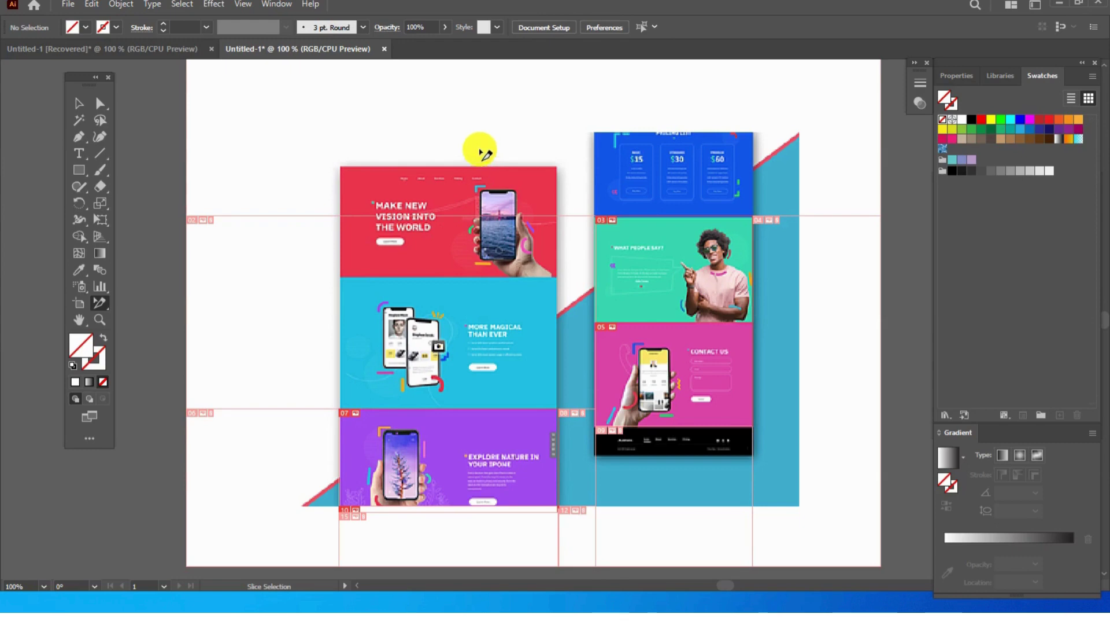
click(110, 307)
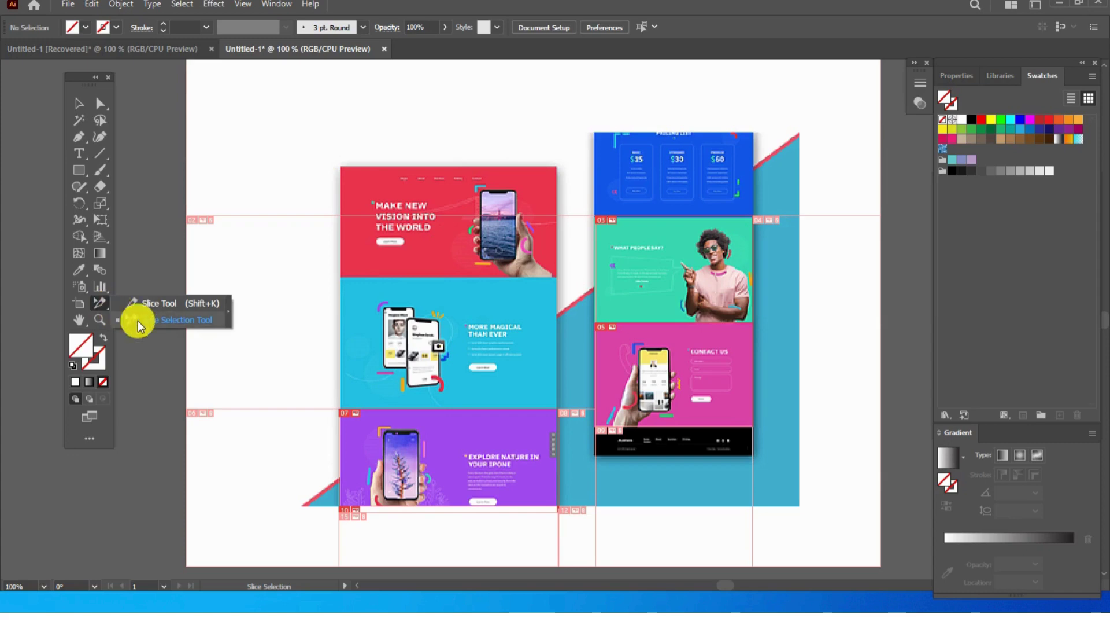